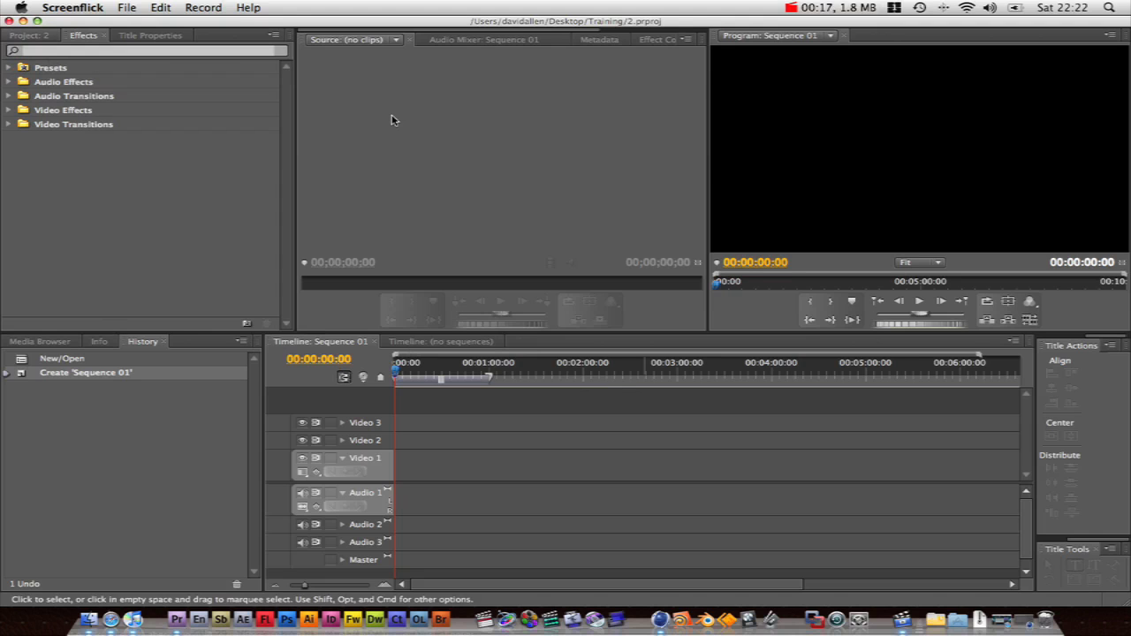
Bring up the project bin listing Sequence 01 and widen the History panel at the timeline's expense.
left_click(36, 43)
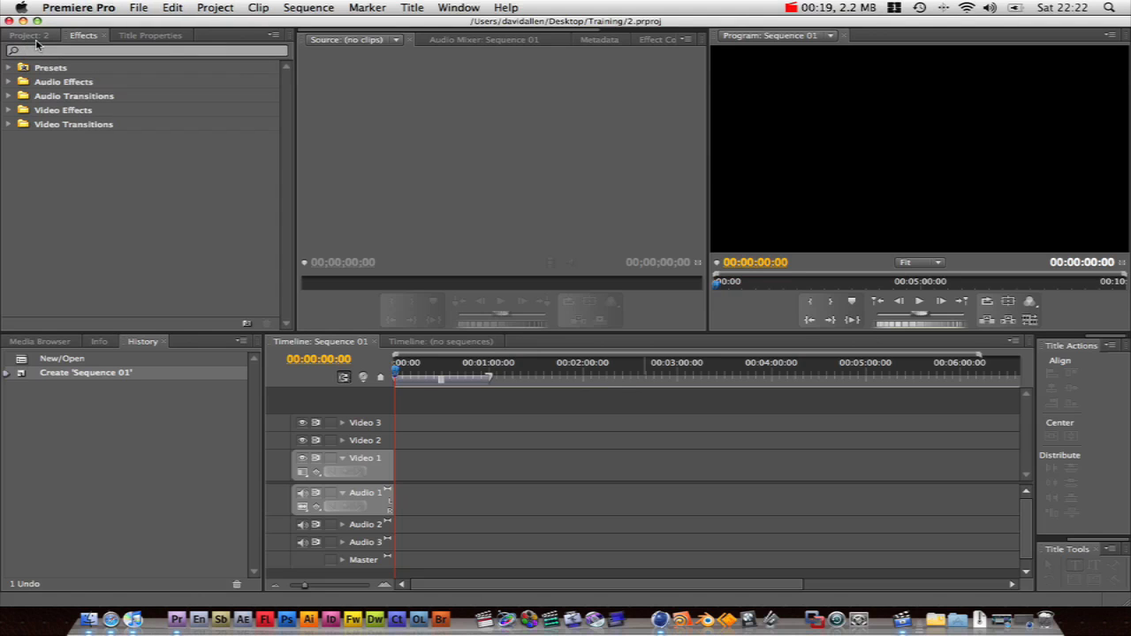
left_click(35, 37)
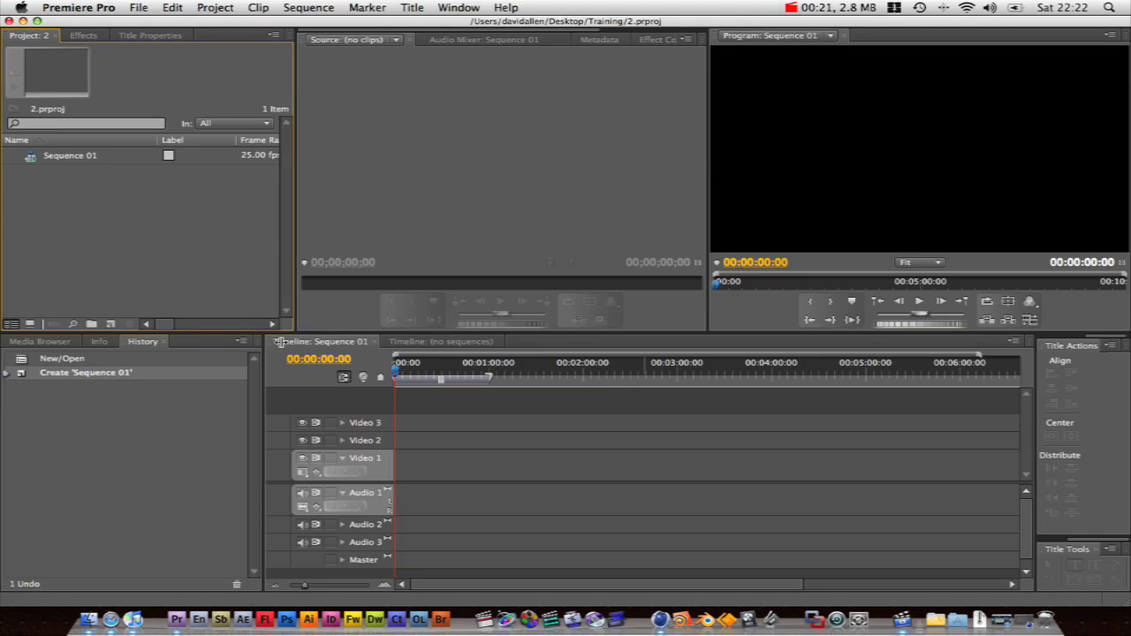
left_click_drag(264, 333, 314, 334)
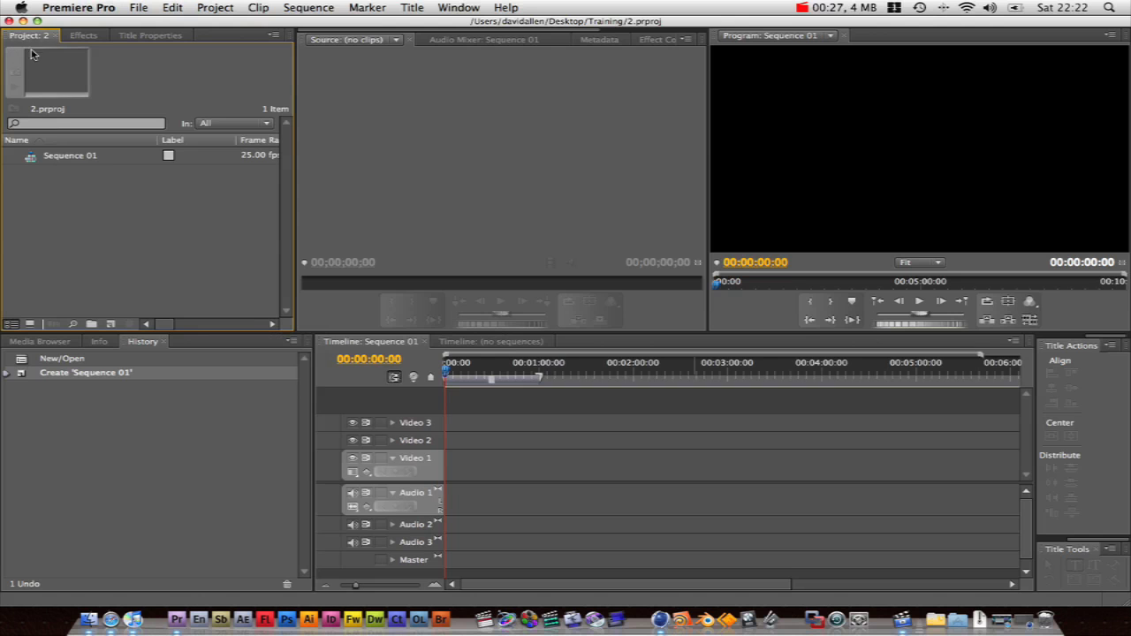
Try importing end pre ready test.mp4 from the END folder, then move the resulting error aside.
right_click(125, 223)
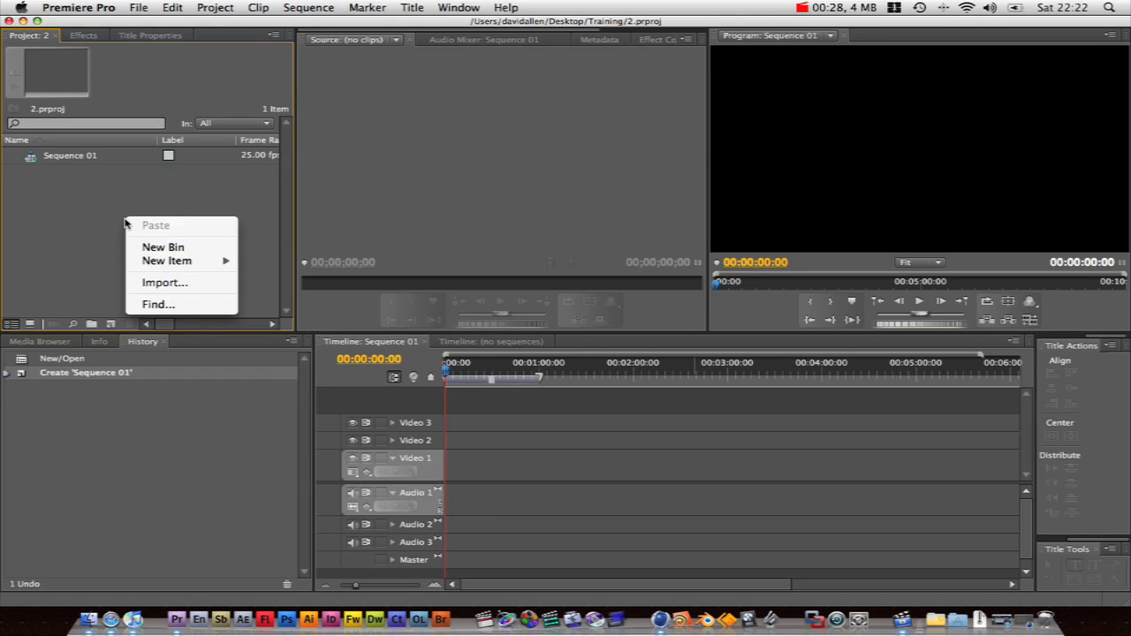
left_click(184, 284)
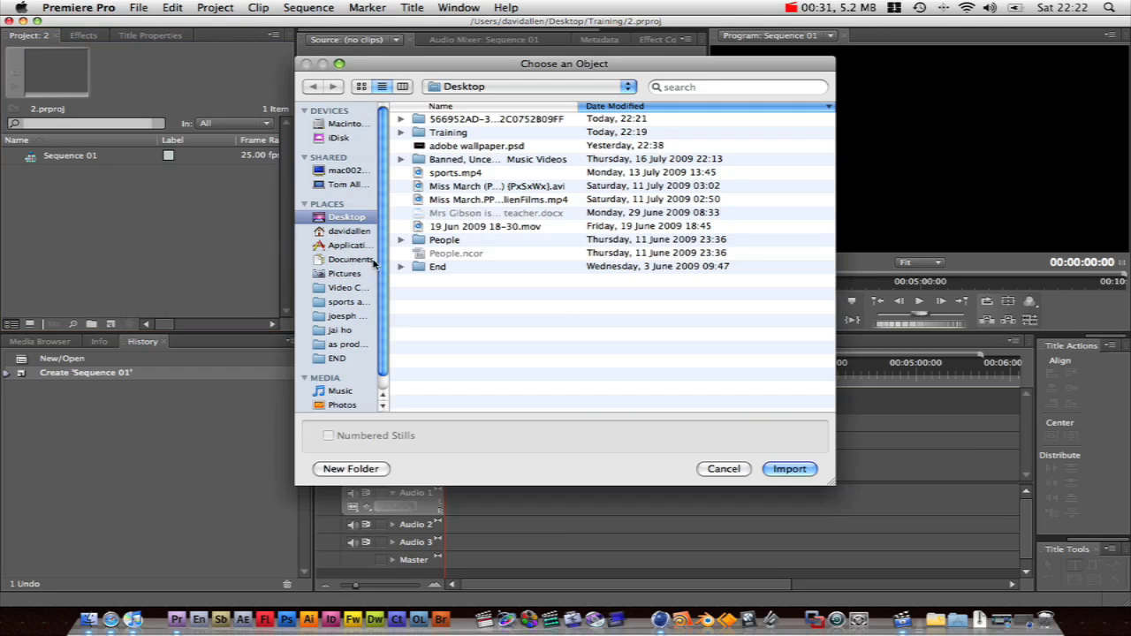
left_click(371, 233)
scroll(352, 303, "down", 1)
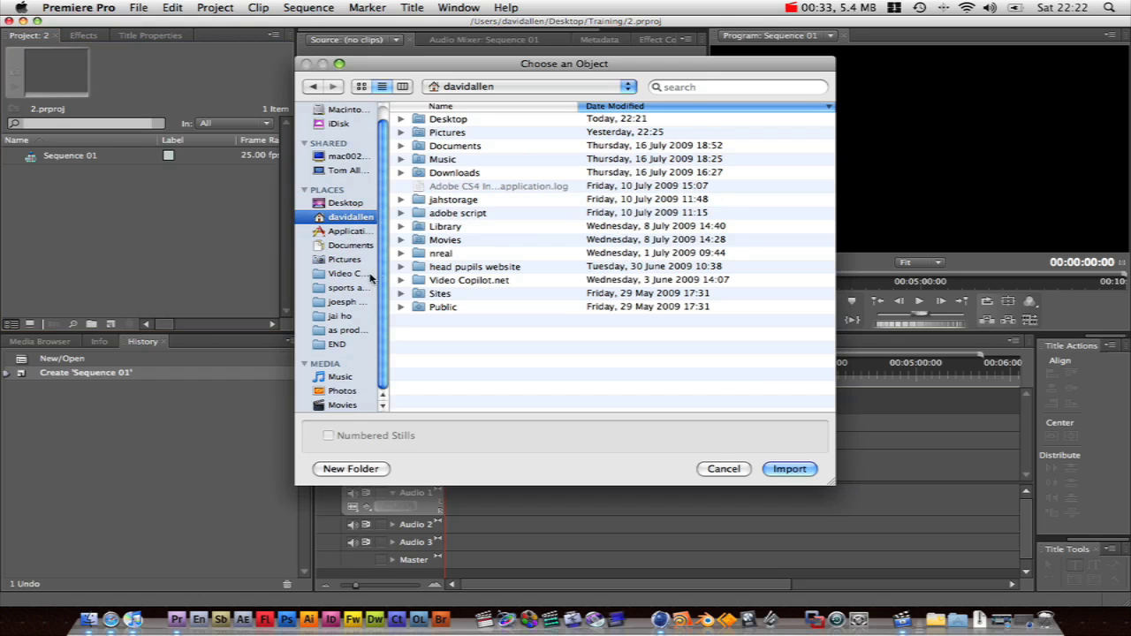
left_click(341, 344)
scroll(493, 221, "down", 5)
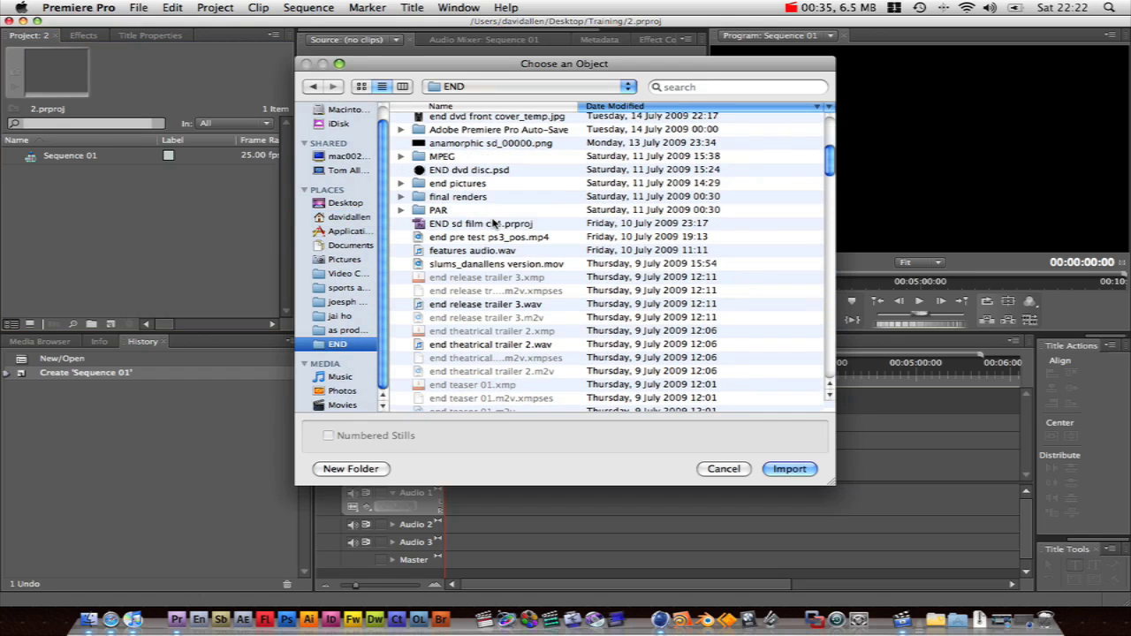
scroll(493, 222, "down", 12)
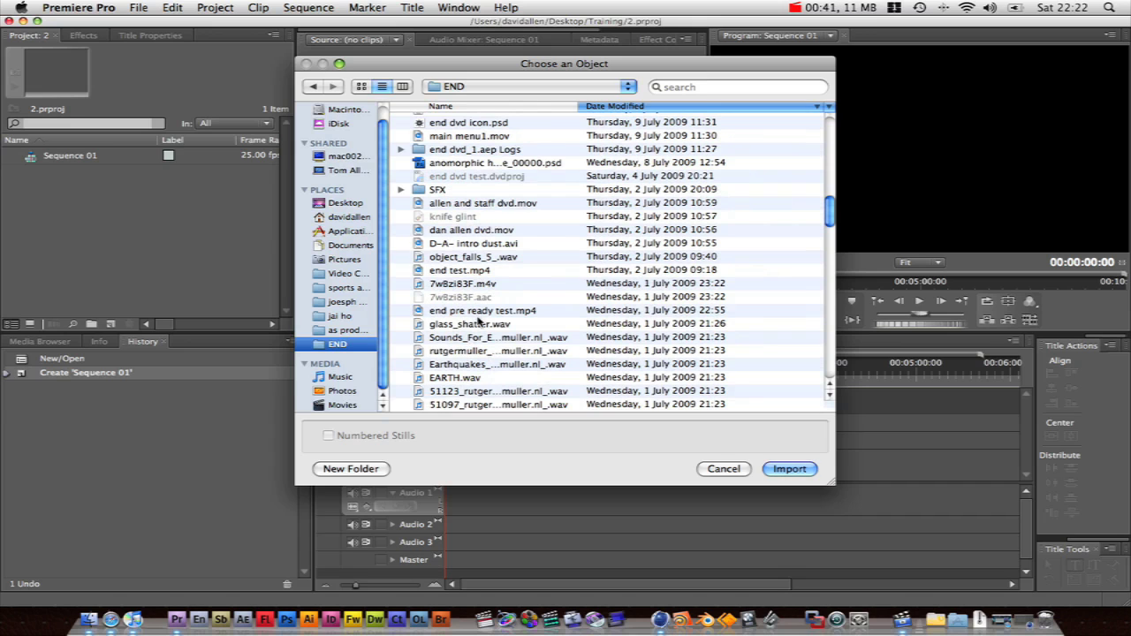
left_click(490, 314)
left_click(789, 466)
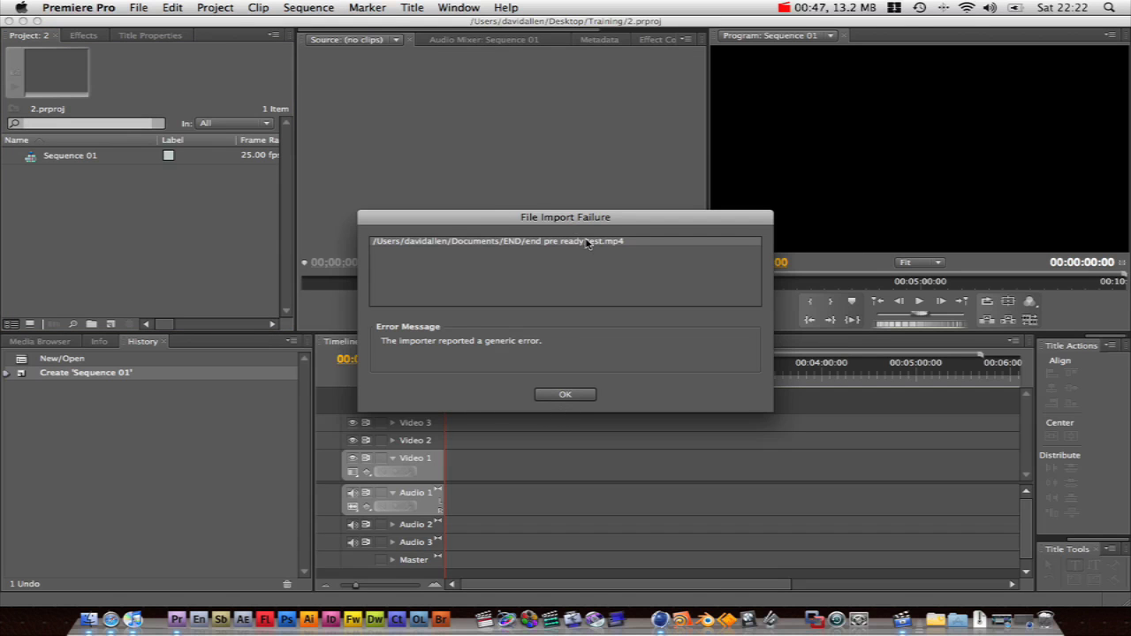
mouse_move(592, 228)
left_mouse_down()
mouse_move(551, 228)
mouse_move(574, 232)
left_mouse_up()
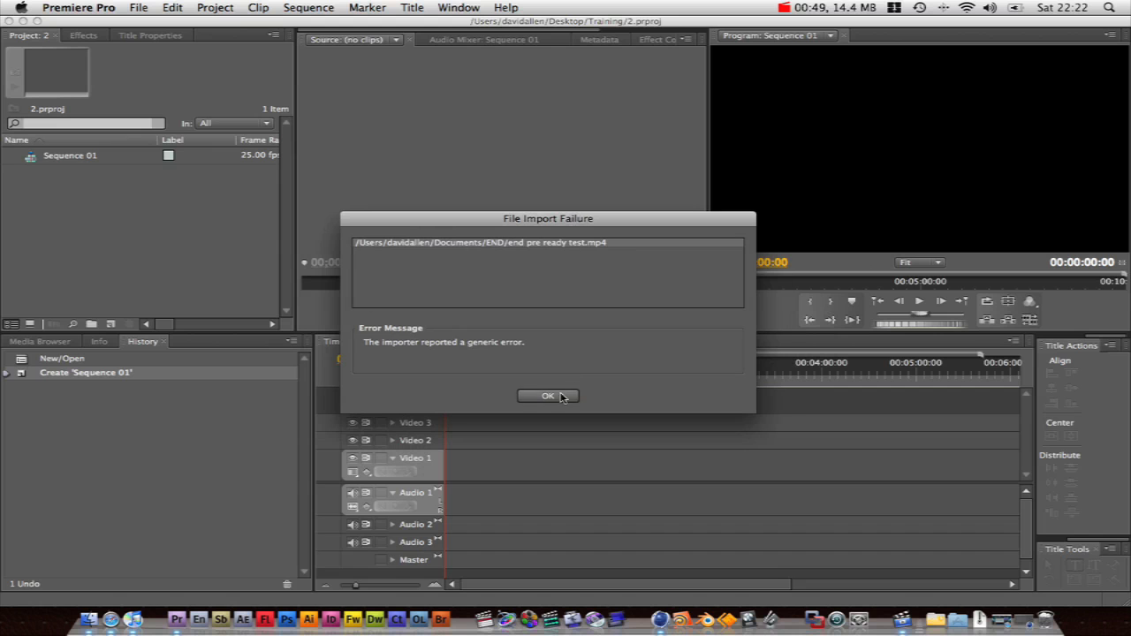
Dismiss the importer error and start a new import from the project bin.
left_click(549, 395)
right_click(102, 213)
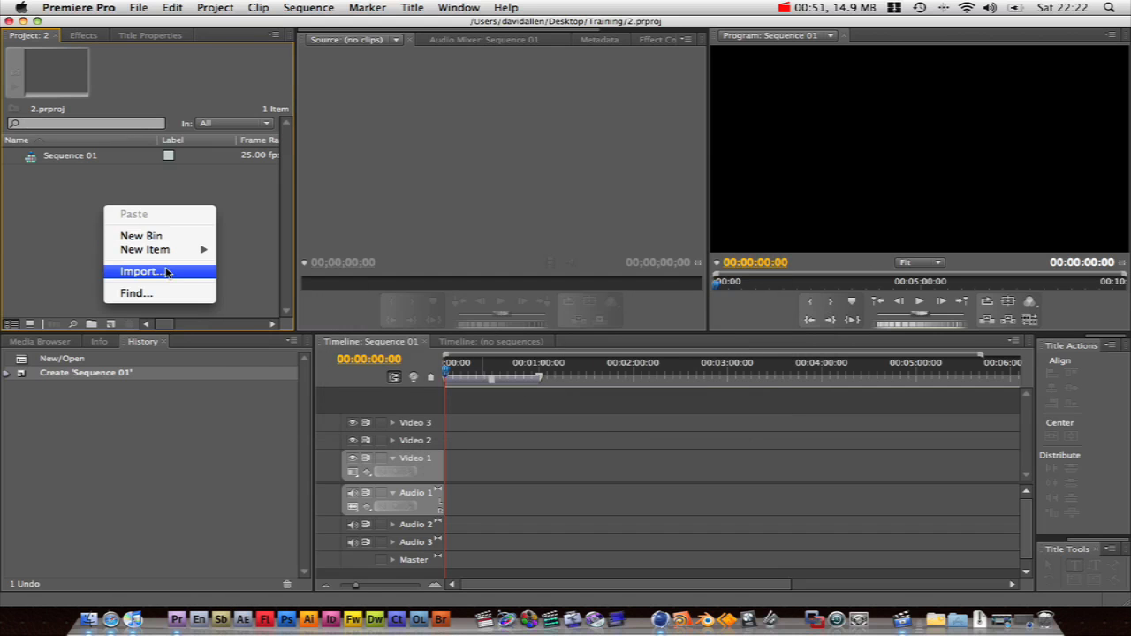
key("Return")
scroll(499, 300, "down", 10)
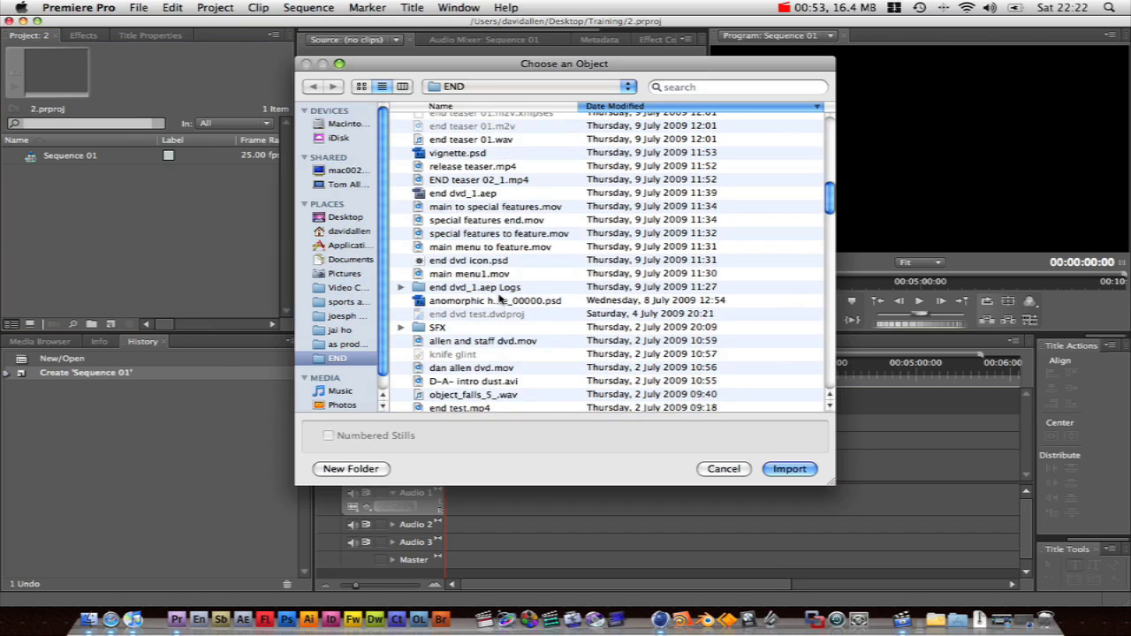
Import the end_footage 012 Audio Extracted clip from the Footage folder.
key("f")
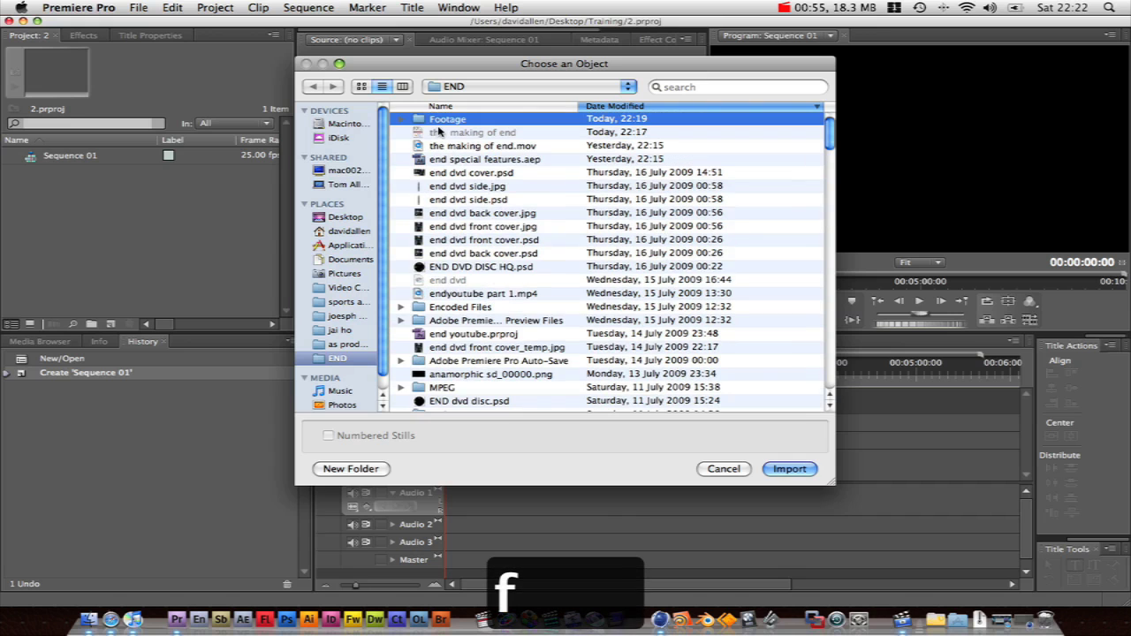
double_click(441, 120)
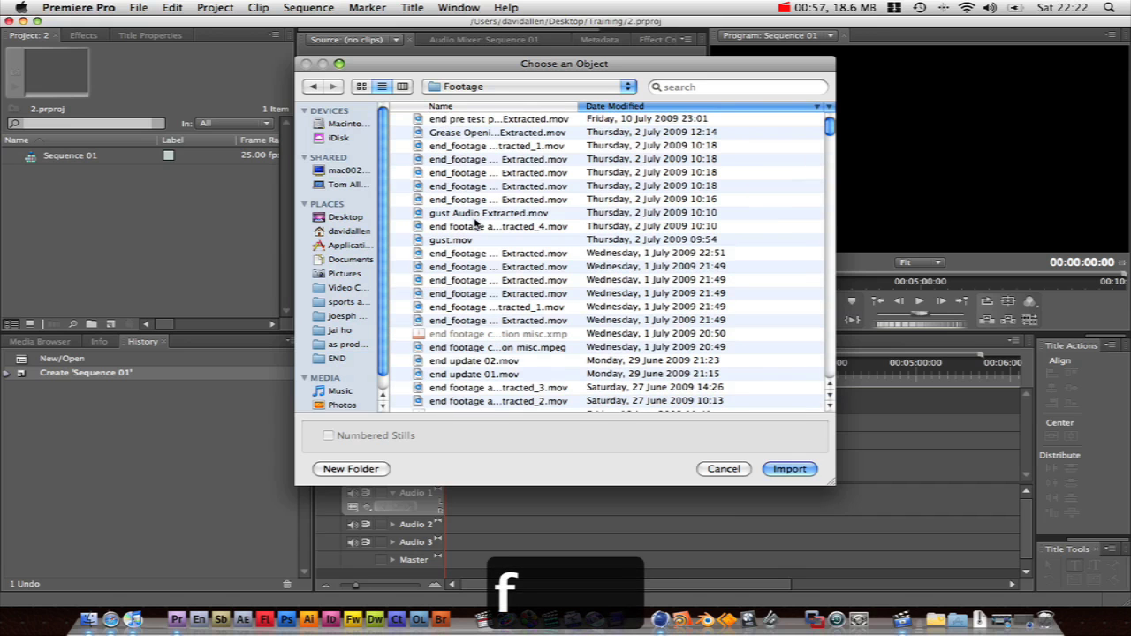
scroll(516, 252, "down", 5)
scroll(517, 253, "down", 5)
scroll(507, 265, "down", 5)
scroll(505, 272, "down", 10)
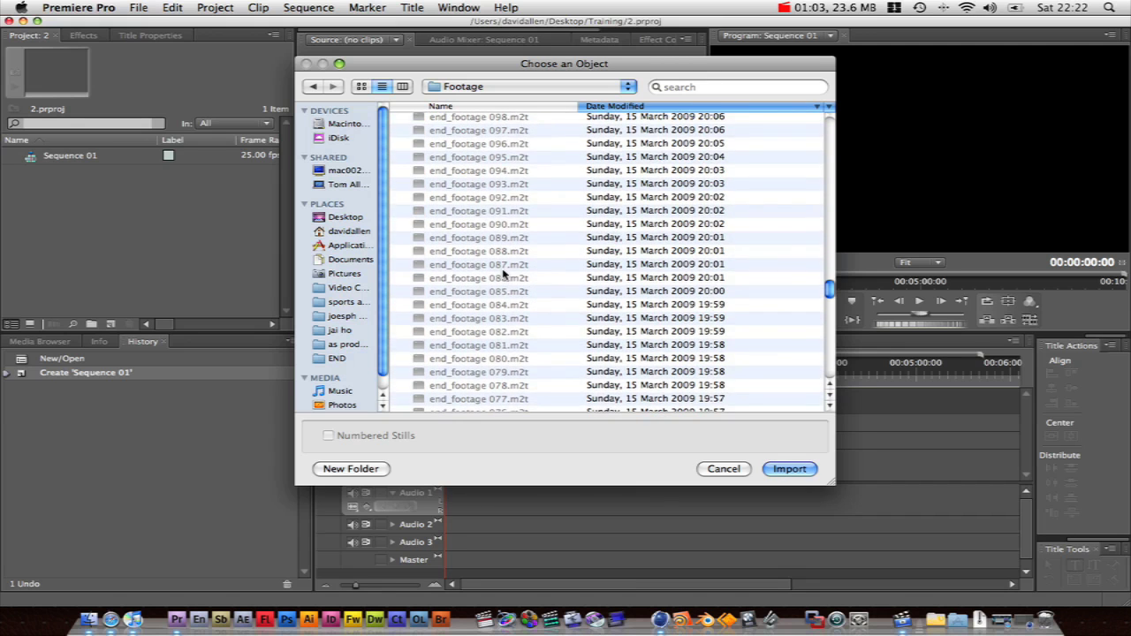
scroll(502, 274, "down", 5)
scroll(504, 273, "down", 8)
scroll(499, 269, "up", 20)
scroll(484, 256, "up", 20)
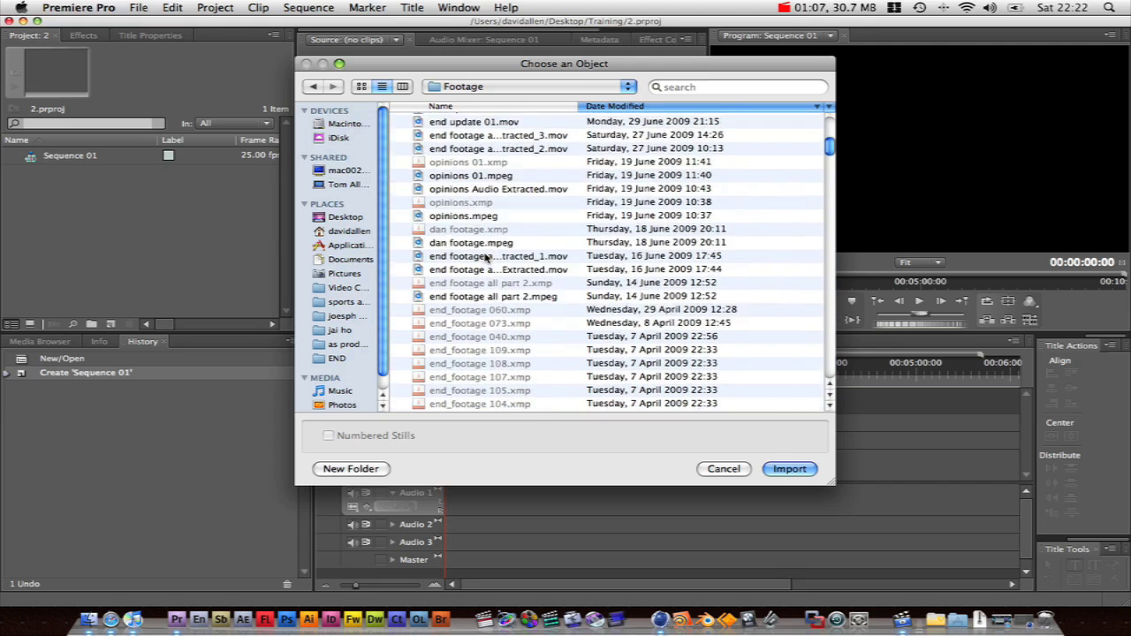
left_click(487, 266)
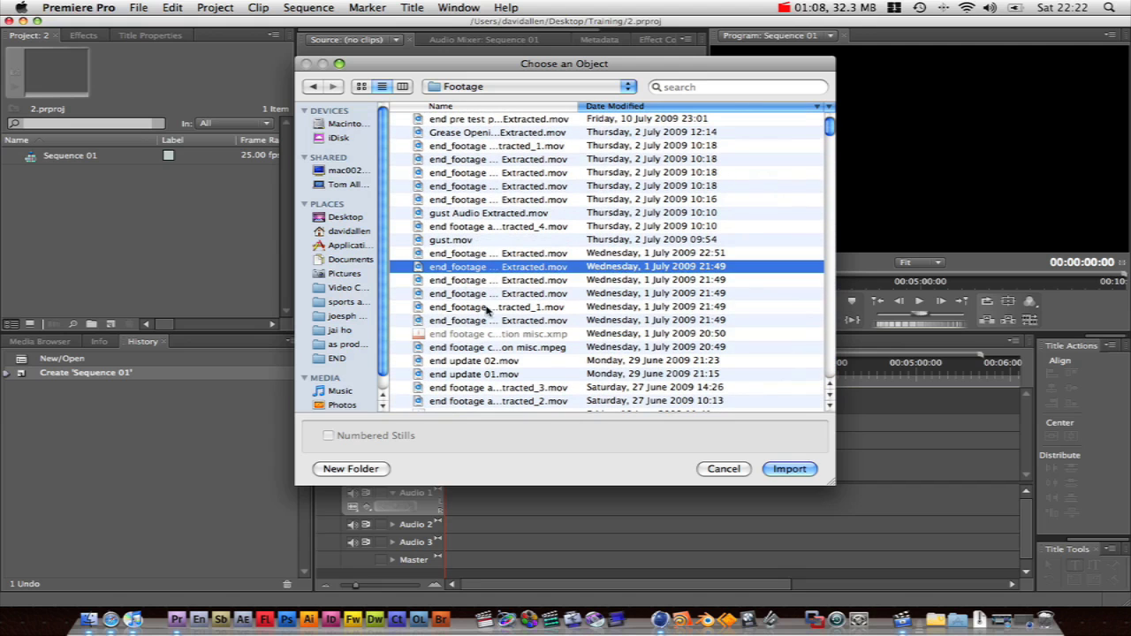
left_click(789, 468)
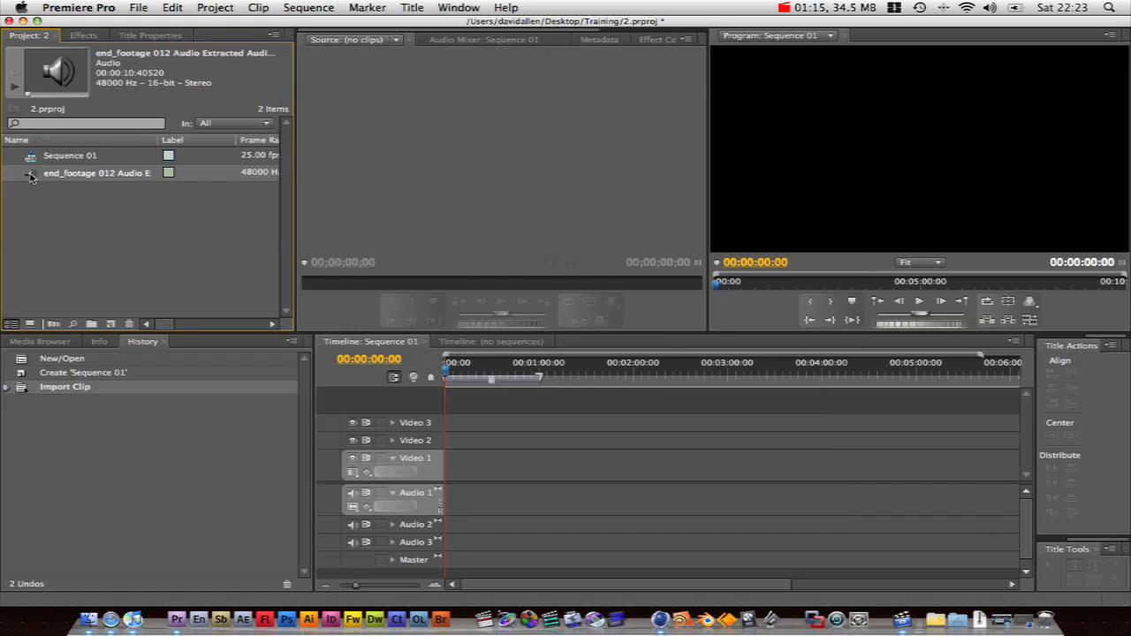
Import the end_footage extracted audio clip a second time.
right_click(103, 241)
left_click(137, 289)
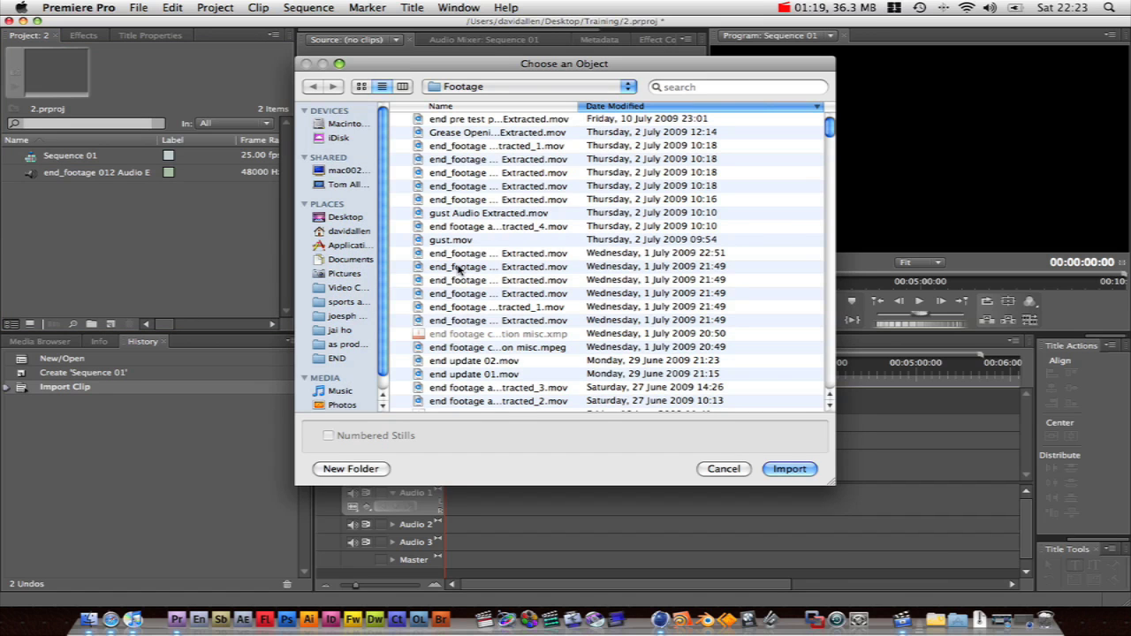
left_click(459, 266)
left_click(777, 469)
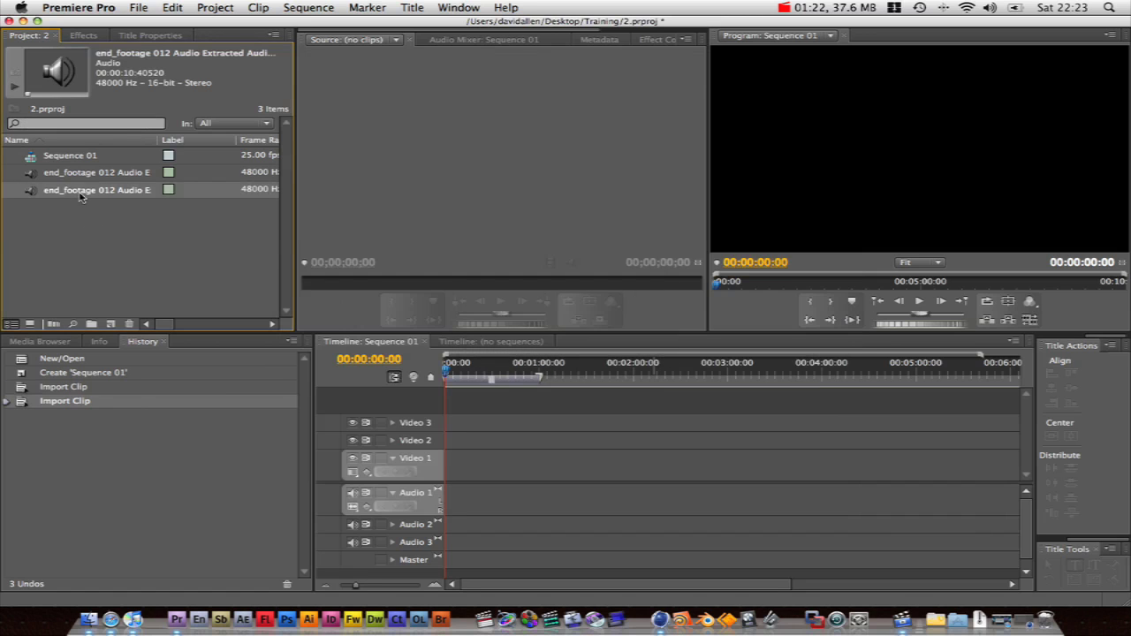
Drop the new audio clip on Audio 1, delete it again, and dismiss the bin menu.
left_click(81, 190)
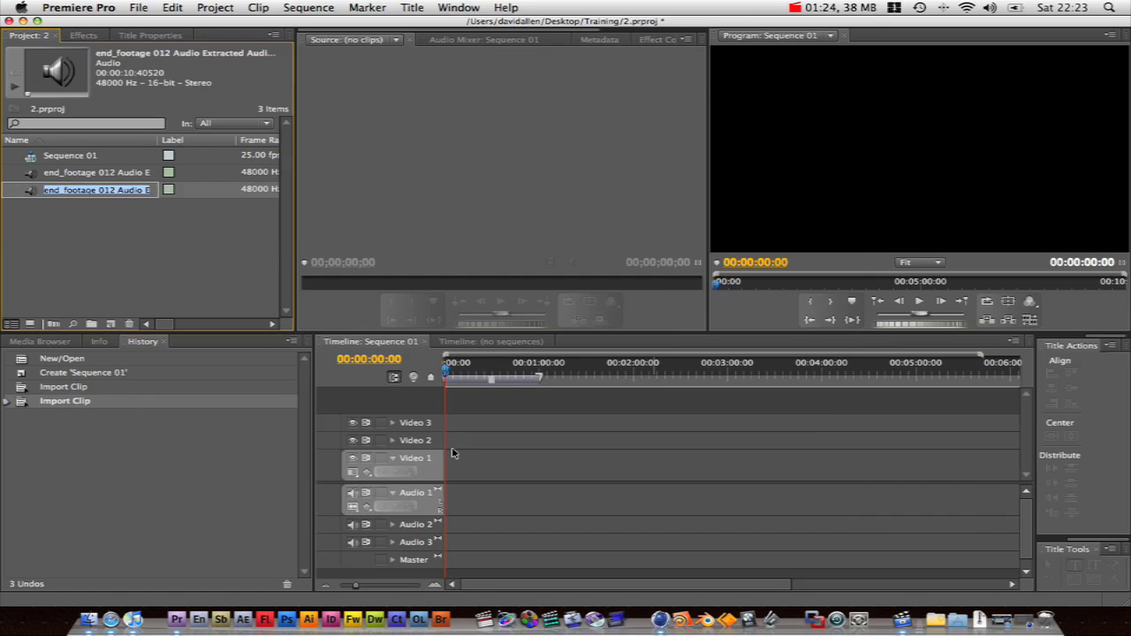
left_click_drag(30, 195, 516, 520)
left_click(474, 491)
key("BackSpace")
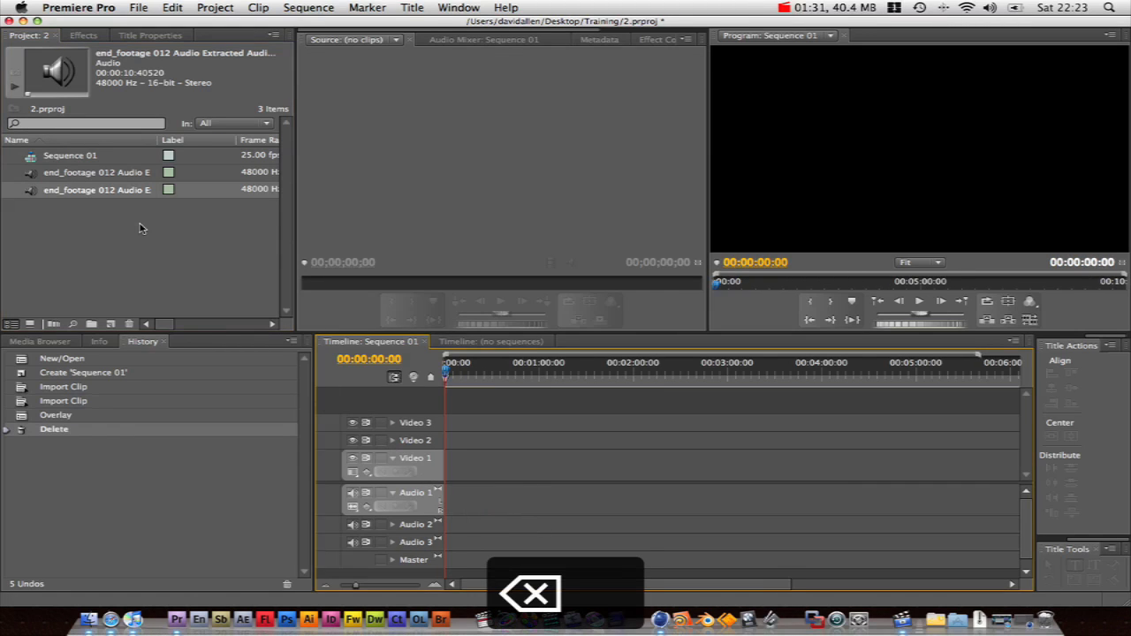
right_click(140, 229)
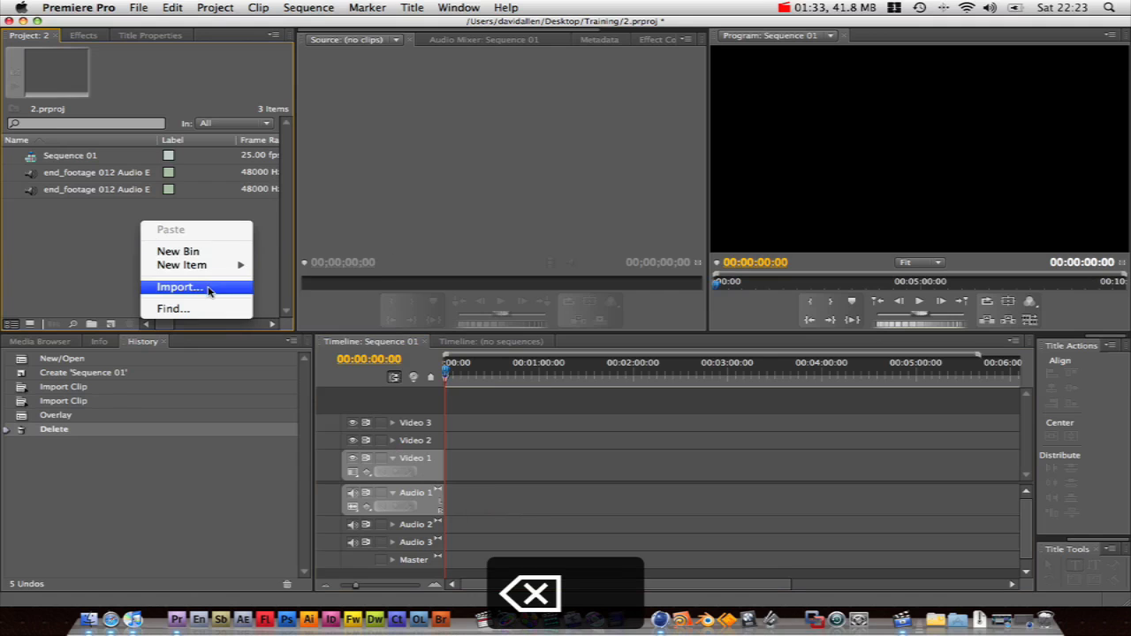
left_click(60, 291)
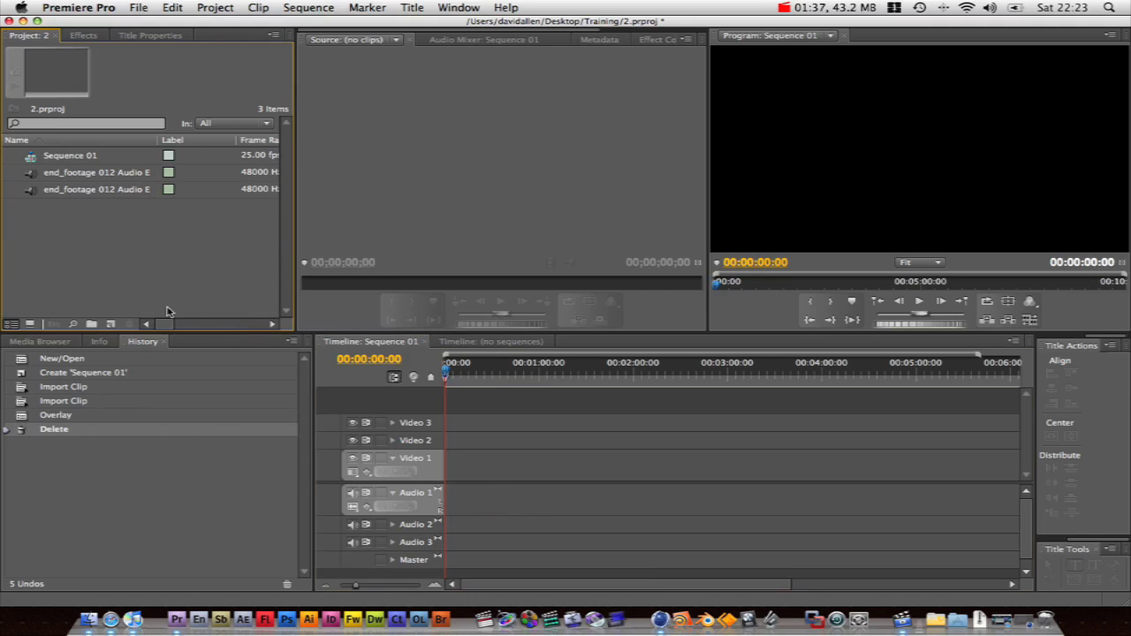
Drag jai ho final.mov from Finder's jai ho folder into the Premiere project bin.
left_click(88, 620)
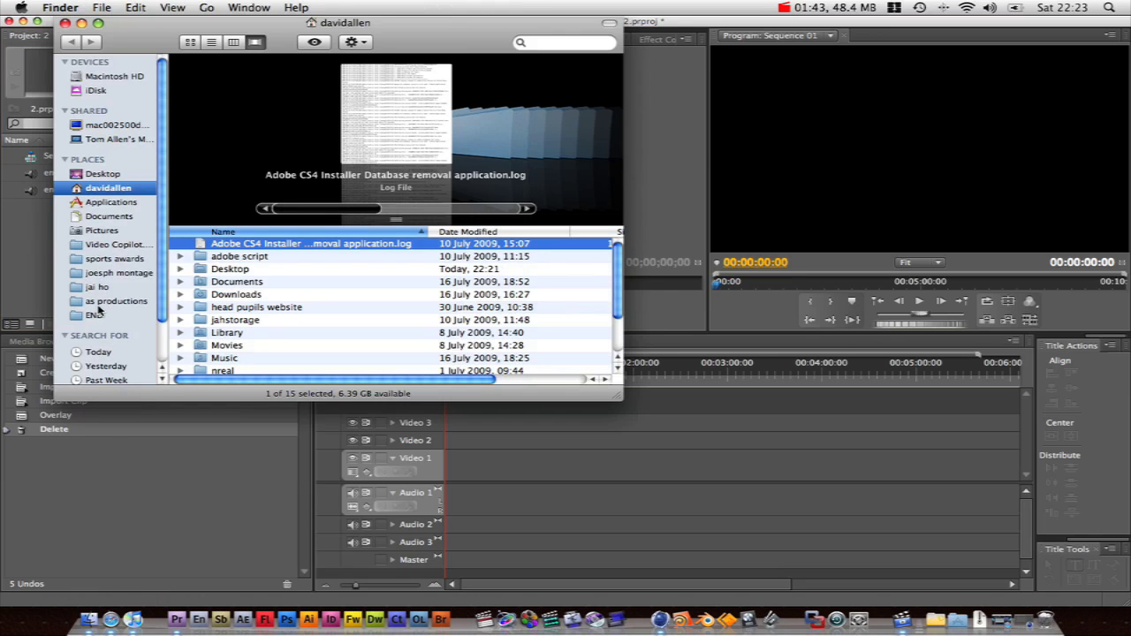
left_click(98, 288)
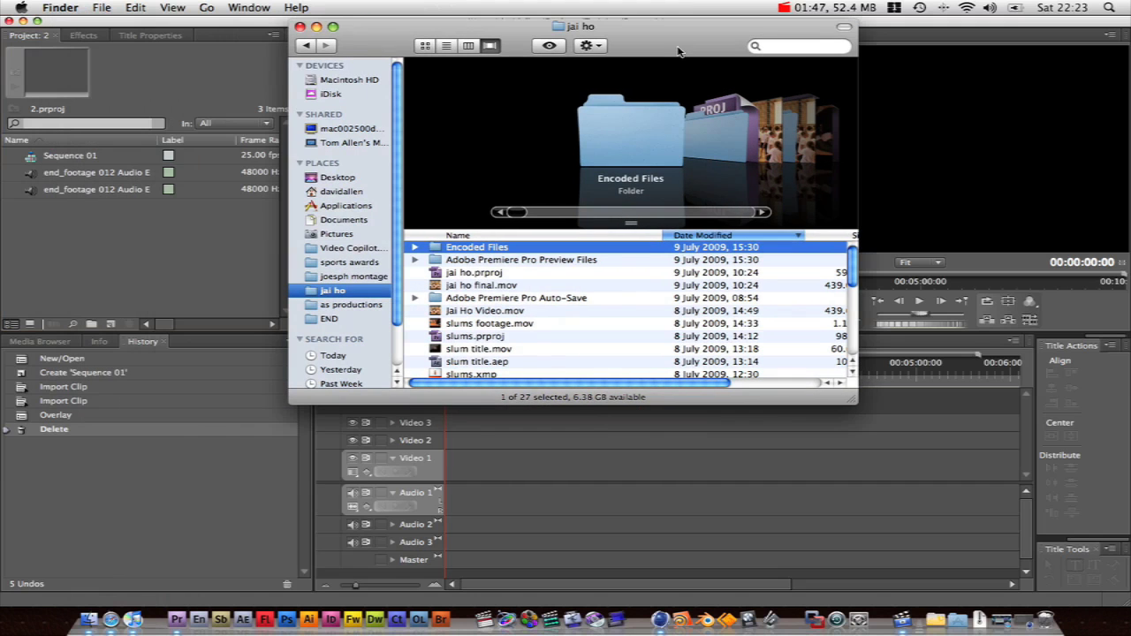
left_click_drag(449, 57, 684, 59)
left_click(486, 284)
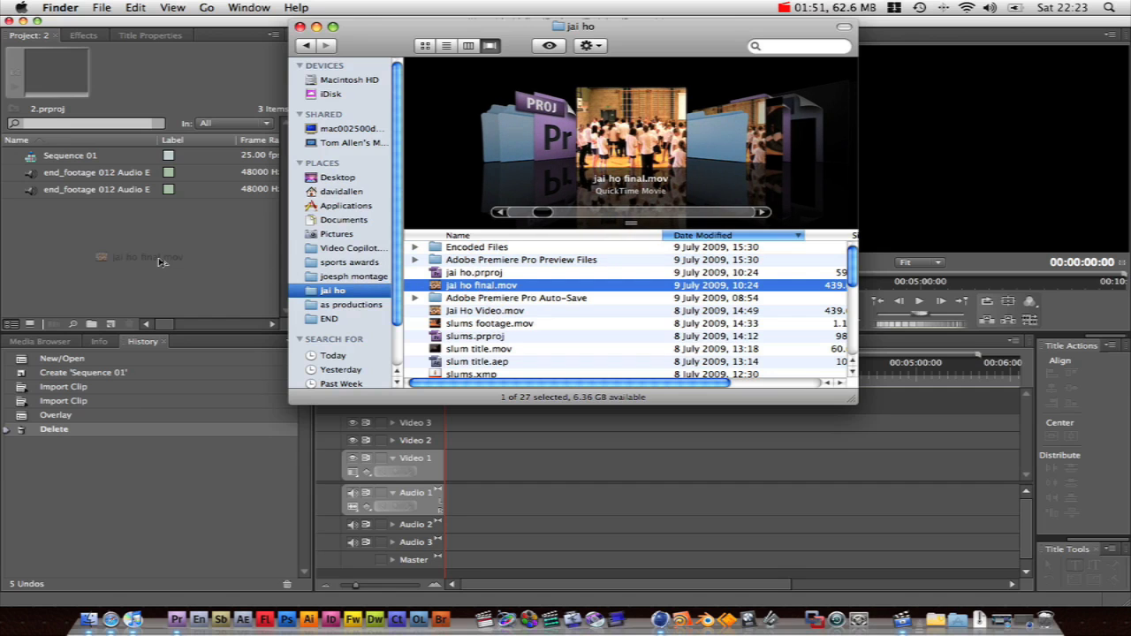
left_click_drag(149, 261, 132, 261)
Select jai ho final.mov in the bin, cancelling the accidental rename and stopping its thumbnail preview.
left_click(85, 210)
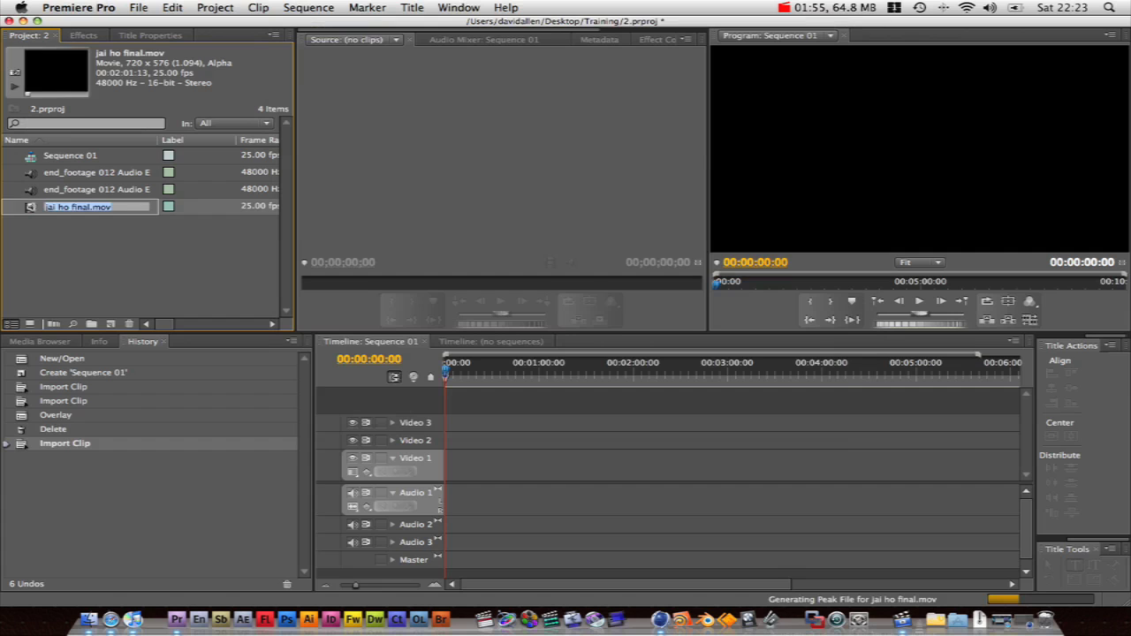
left_click(26, 220)
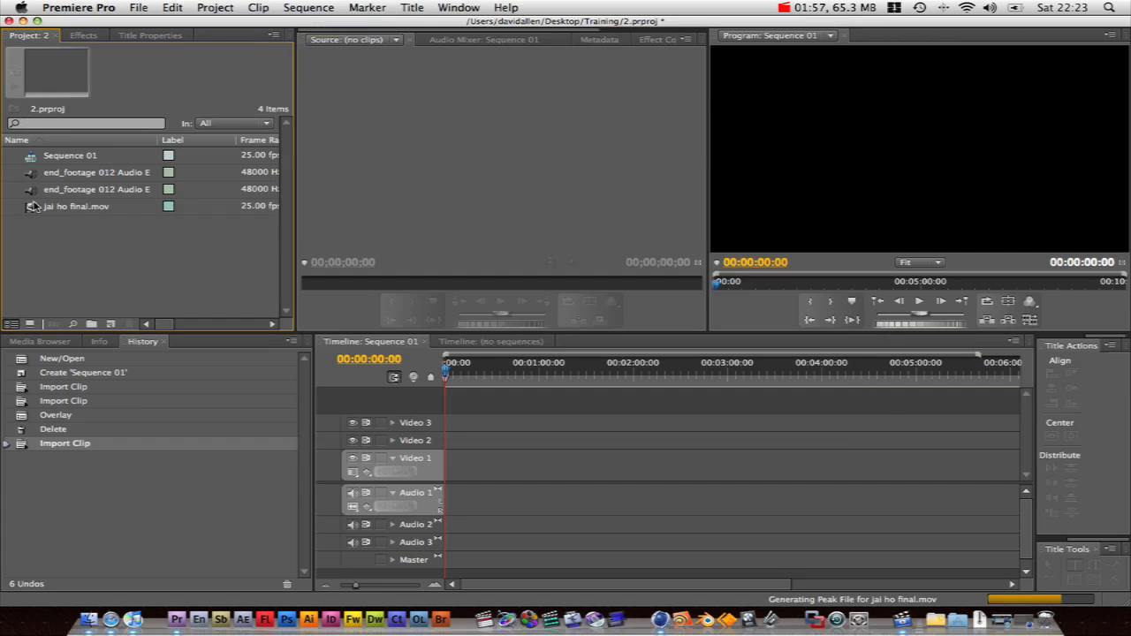
left_click(33, 207)
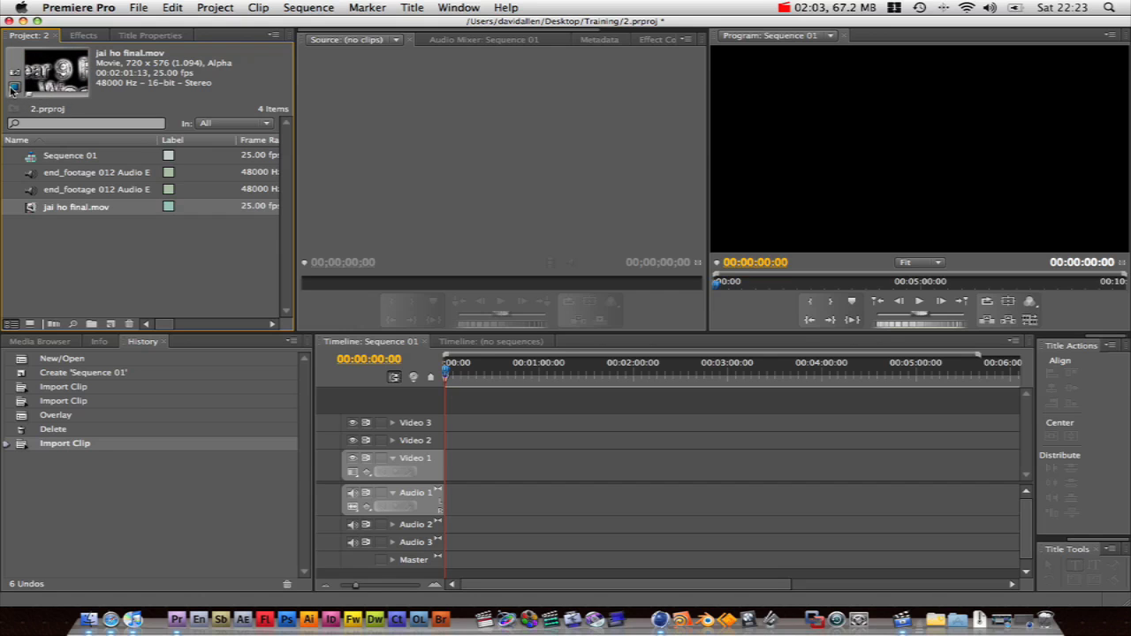
left_click(17, 89)
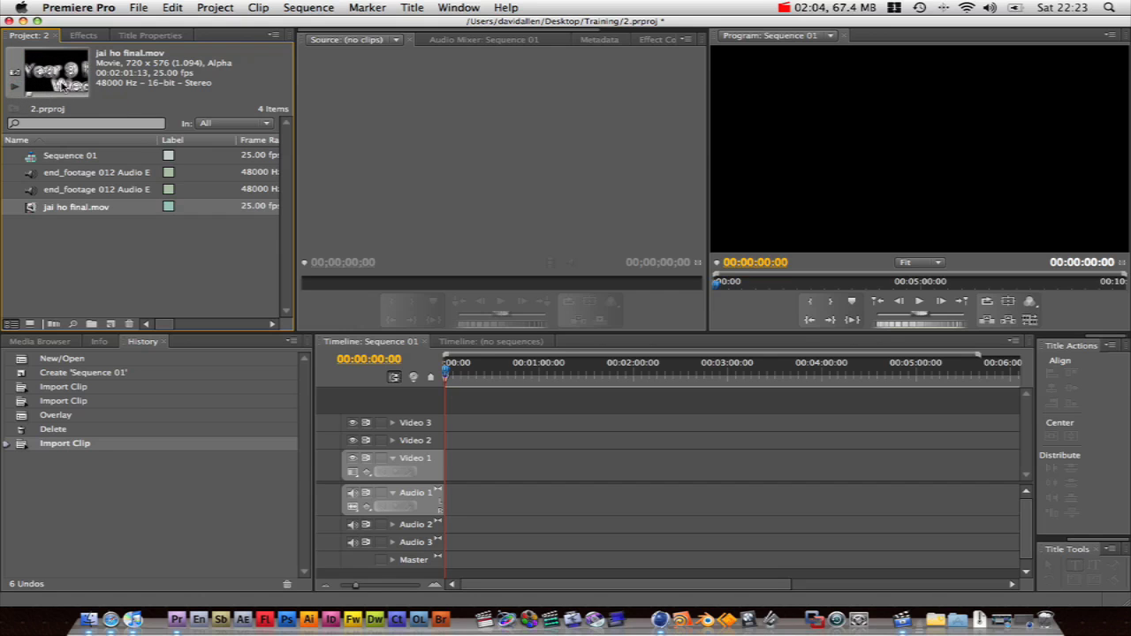
left_click(61, 209)
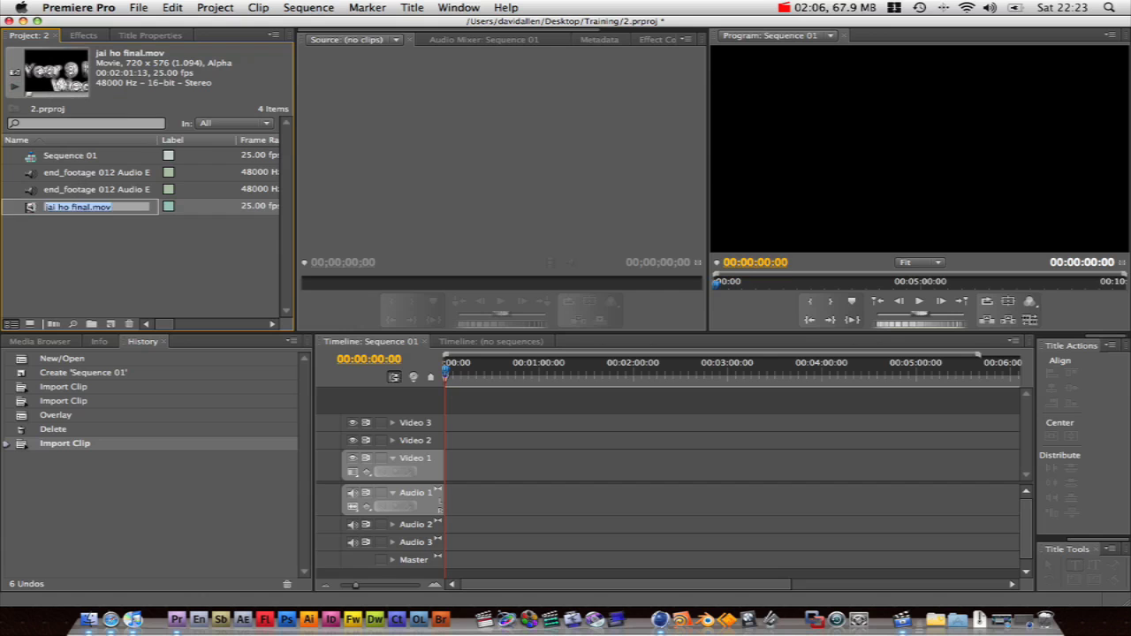
Load jai ho final.mov in the Source monitor, scrub and play it, then park at 00:00:05:24.
double_click(27, 210)
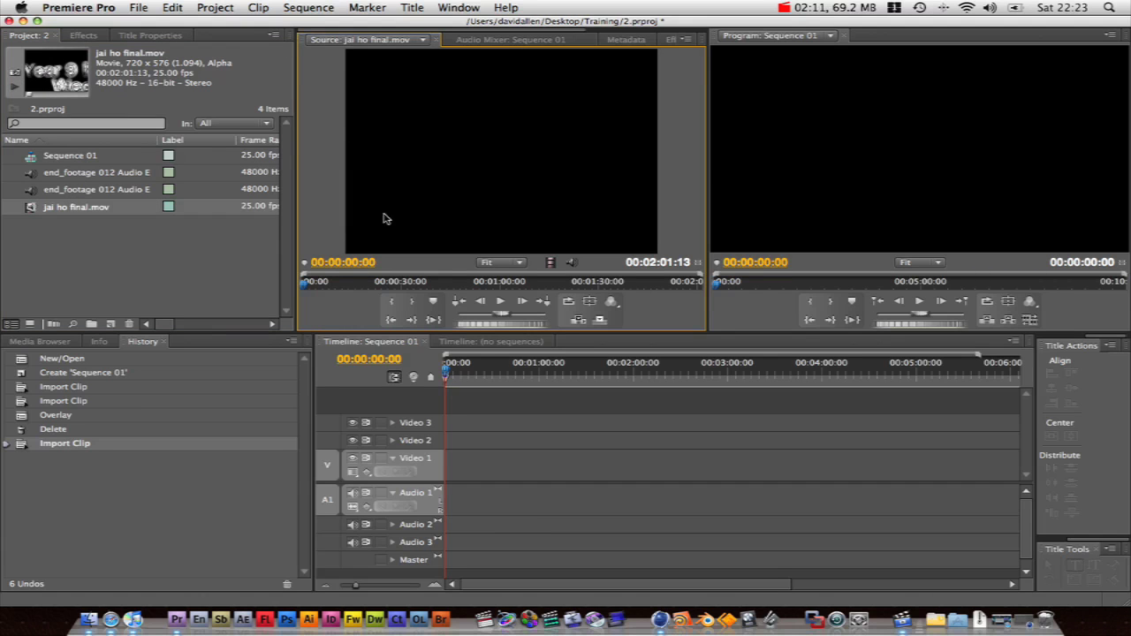
left_click_drag(328, 281, 301, 283)
left_click(500, 302)
left_click(501, 302)
left_click(321, 284)
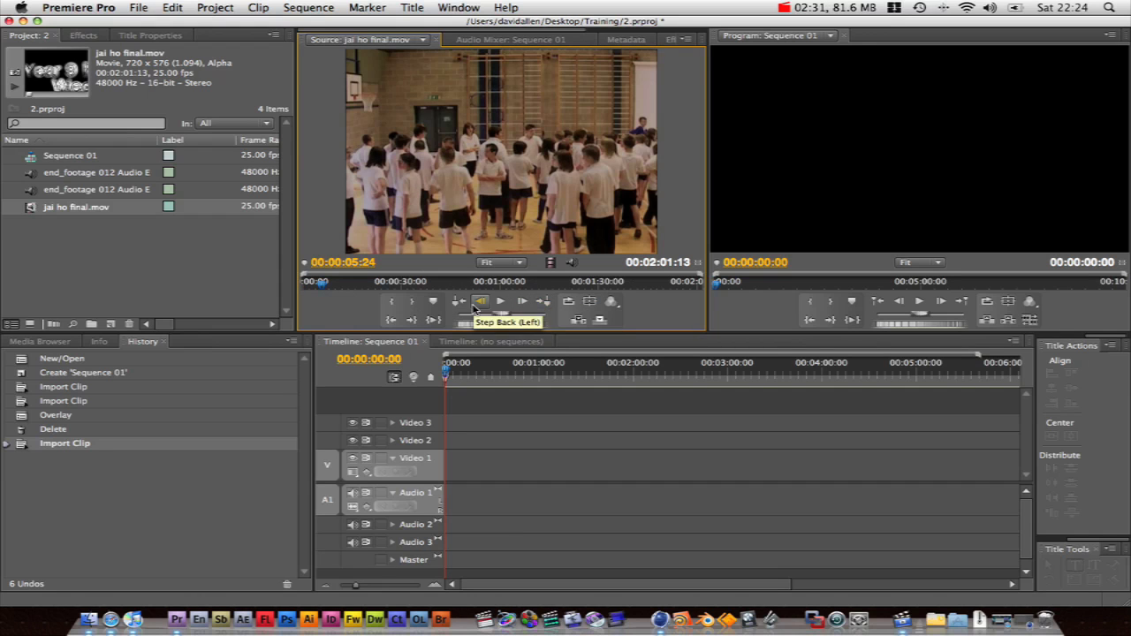
Mark in at the clip start and out at 00:00:05:24, then drop it at the sequence start.
left_click(413, 303)
left_click_drag(318, 284, 302, 283)
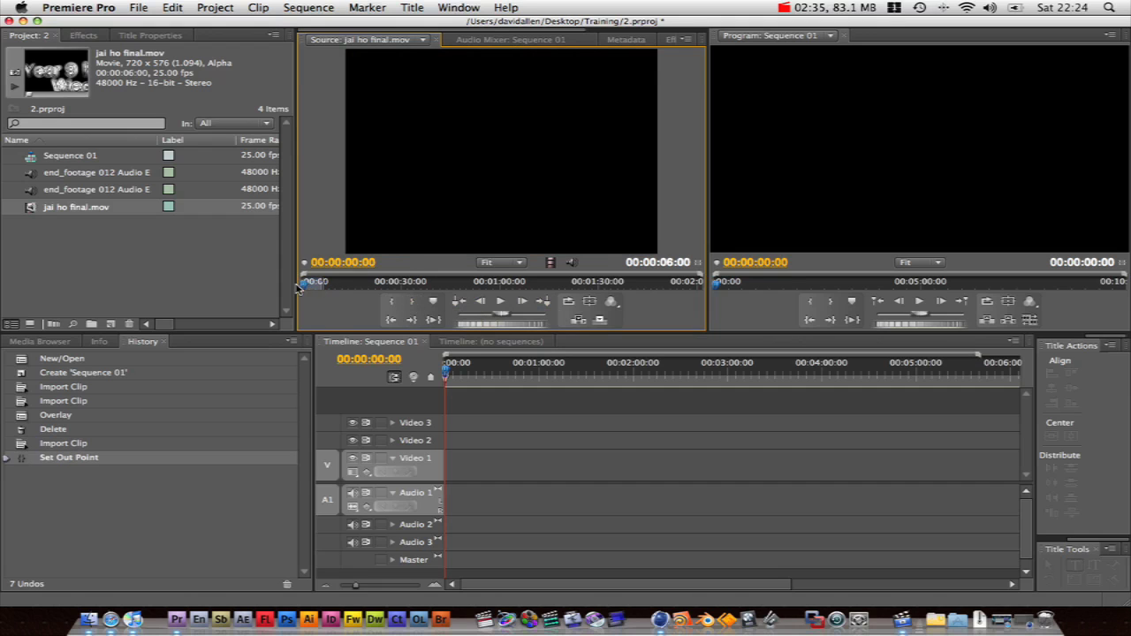
left_click(391, 301)
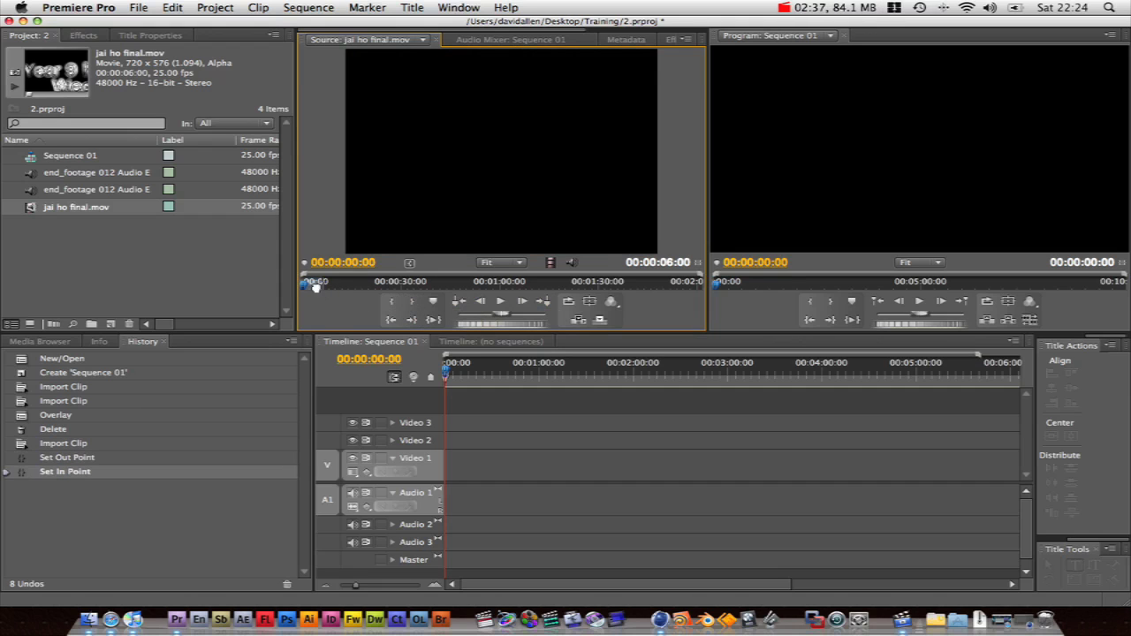
left_click(103, 210)
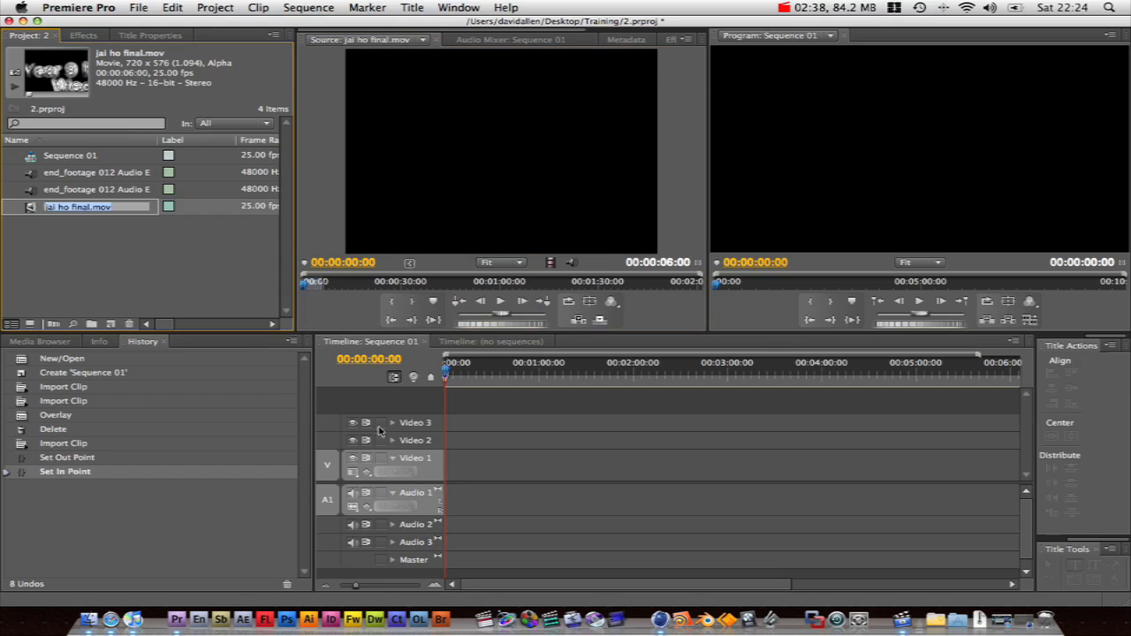
left_click(32, 213)
left_click_drag(31, 213, 464, 477)
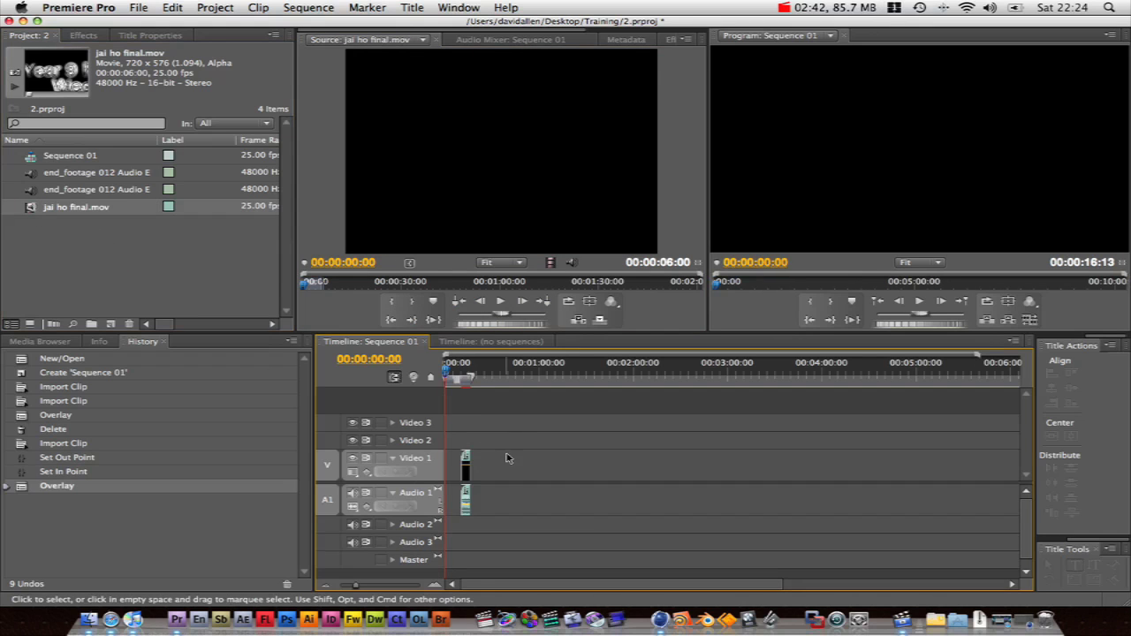
Extend the out point to 00:00:27:17, delete the test clips, and place the longer clip about 27 seconds in.
left_click(326, 285)
left_click_drag(325, 285, 394, 284)
left_click_drag(35, 201, 542, 461)
left_click_drag(506, 369, 448, 371)
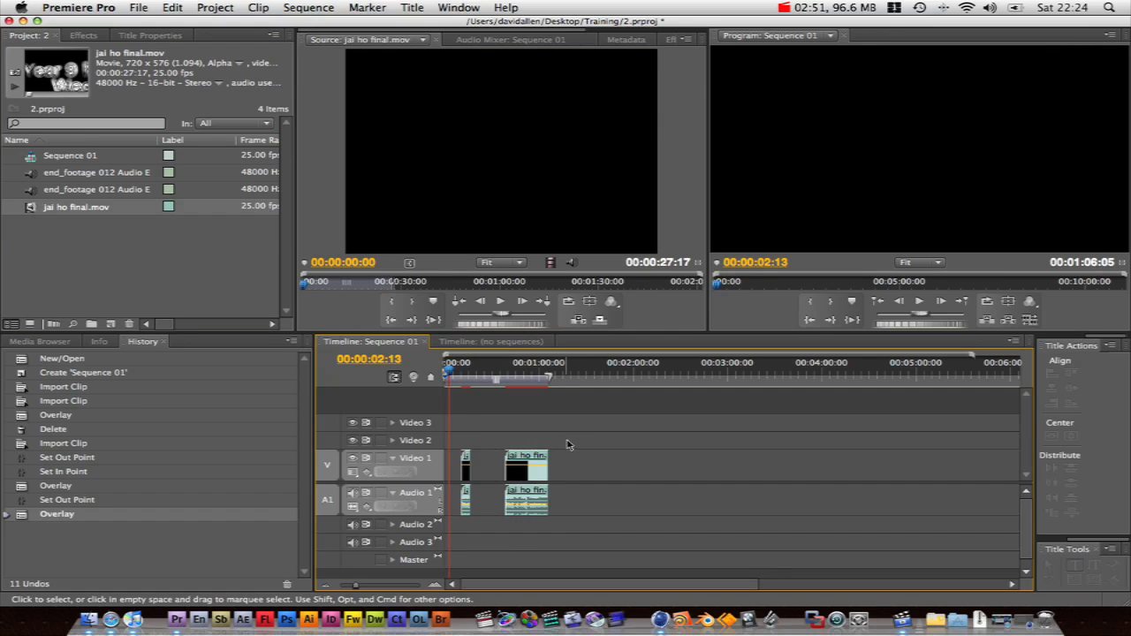
left_click_drag(567, 436, 466, 482)
key("BackSpace")
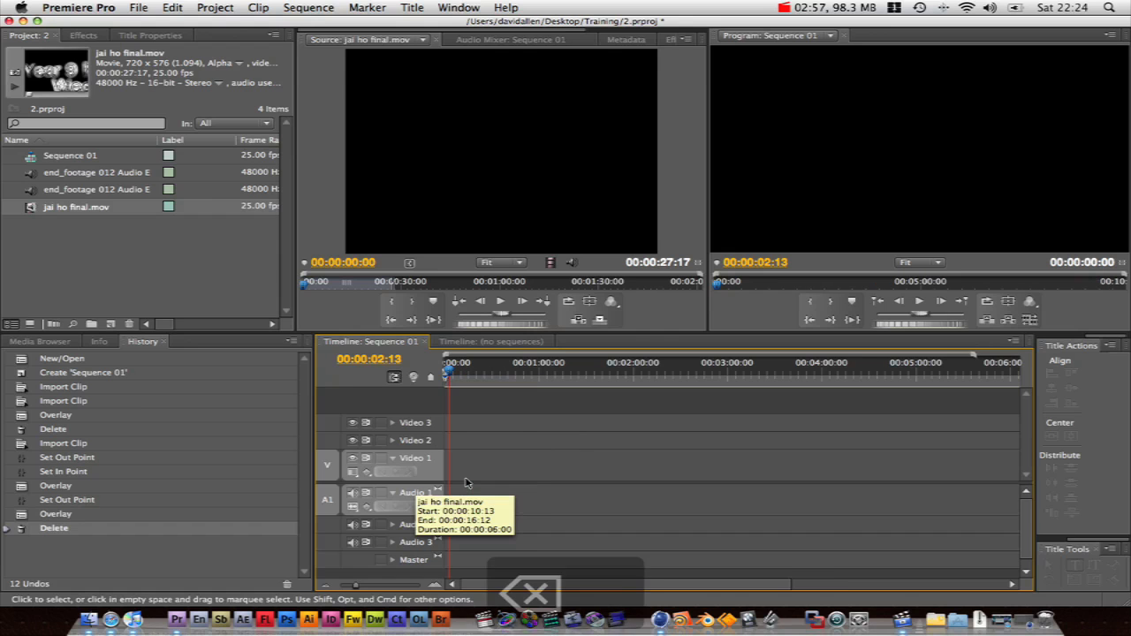
left_click_drag(30, 209, 489, 461)
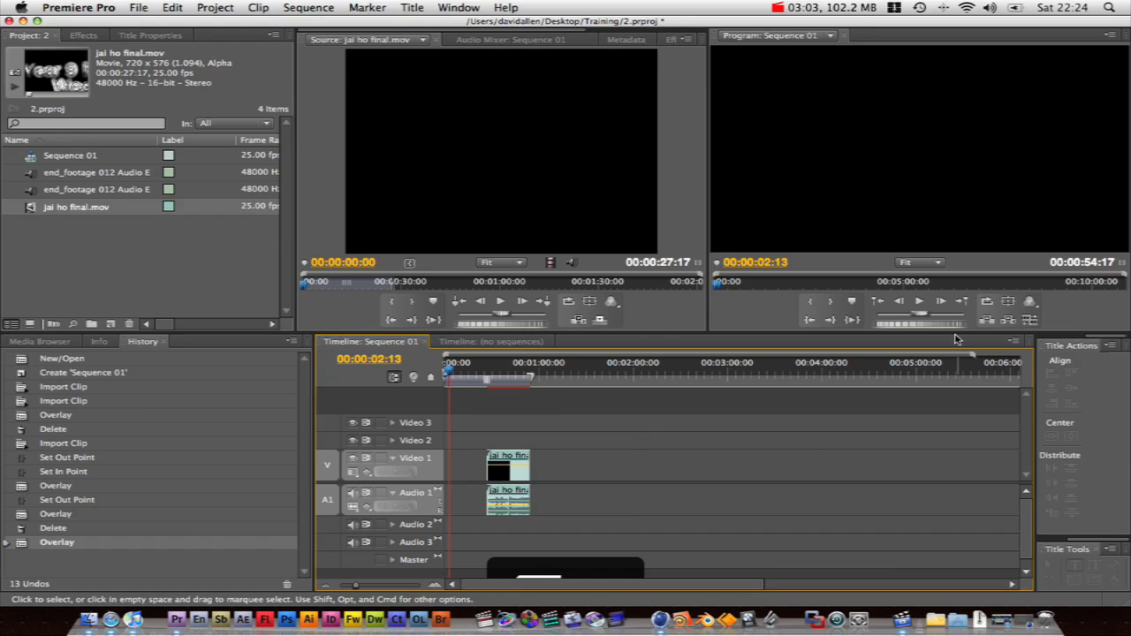
Switch to the Editing workspace via Window > Workspace.
left_click(469, 11)
mouse_move(486, 24)
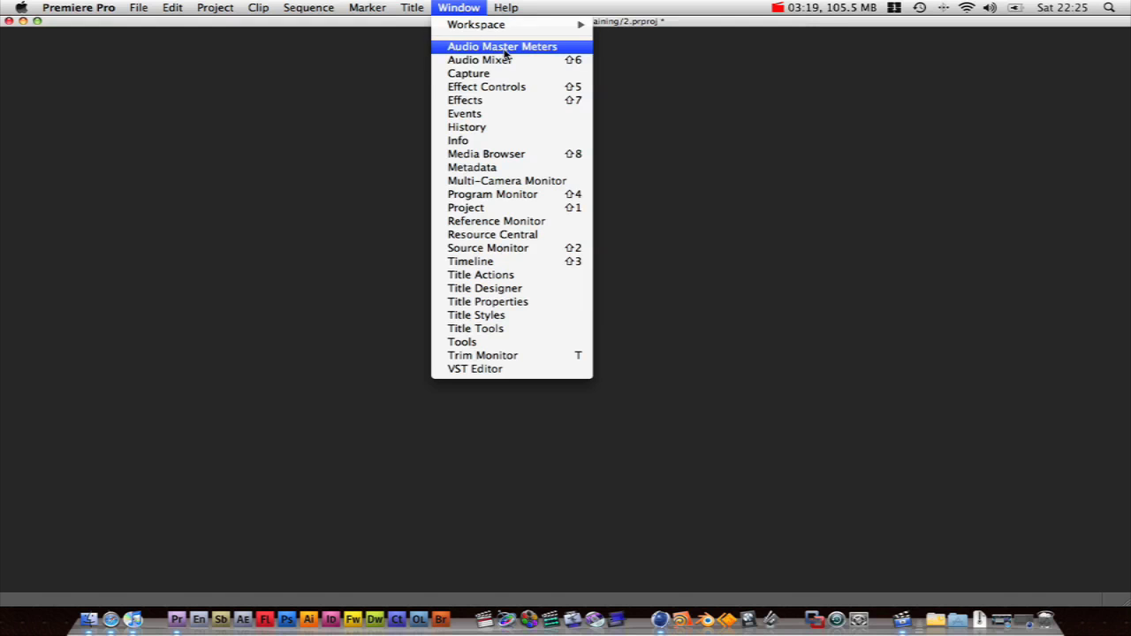
mouse_move(529, 26)
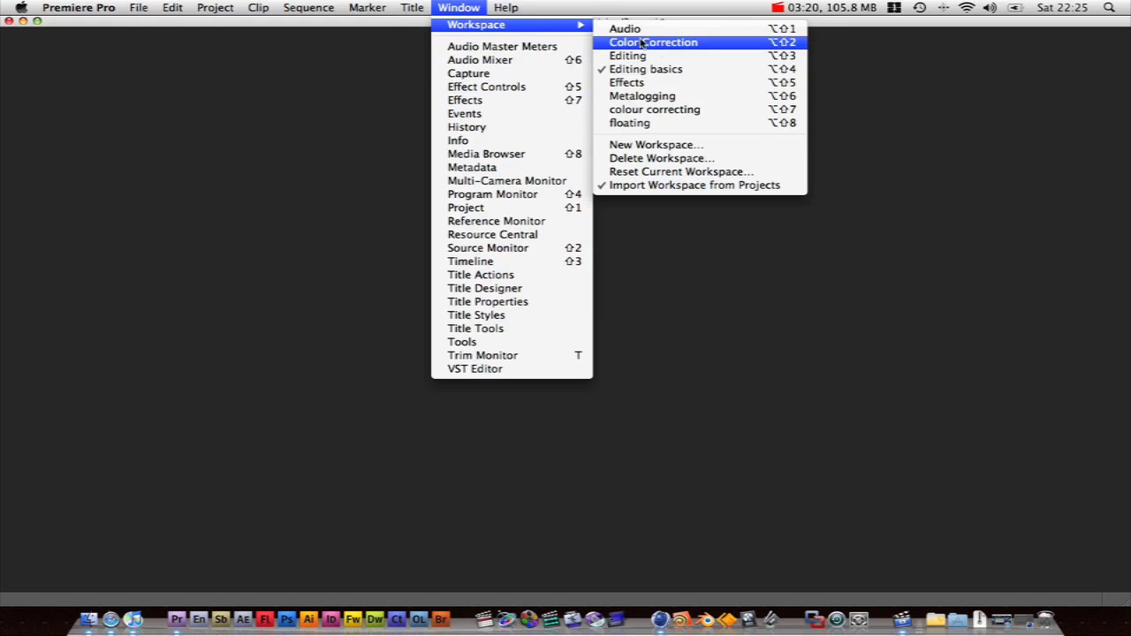
left_click(692, 61)
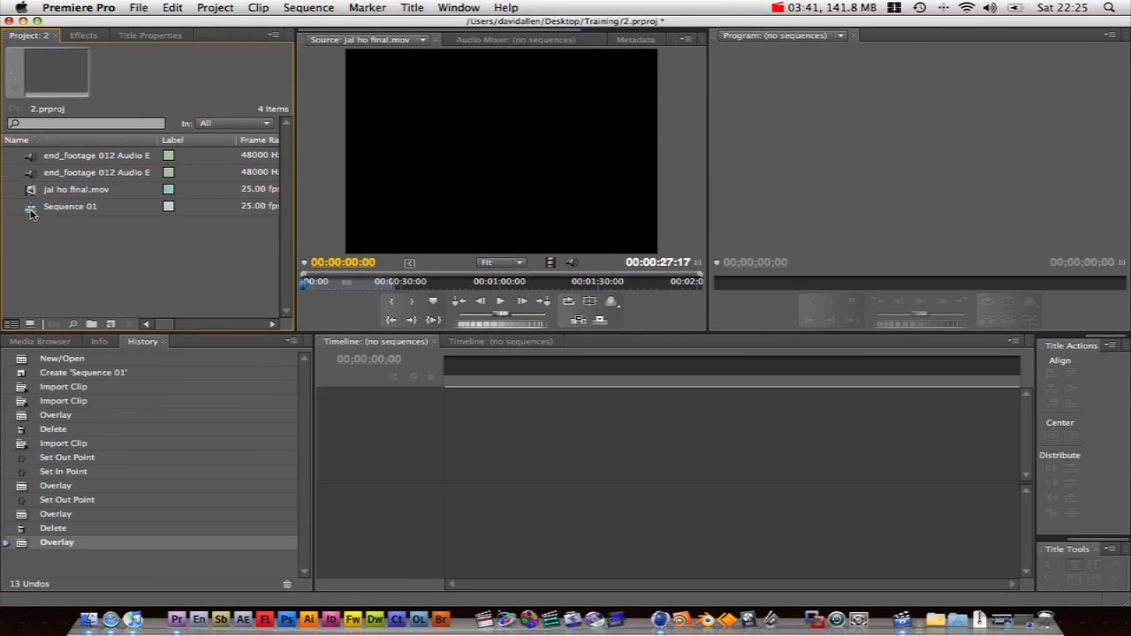
Open Sequence 01, create Sequence 02 with the default DV-PAL widescreen preset, and flip between their timelines.
double_click(31, 209)
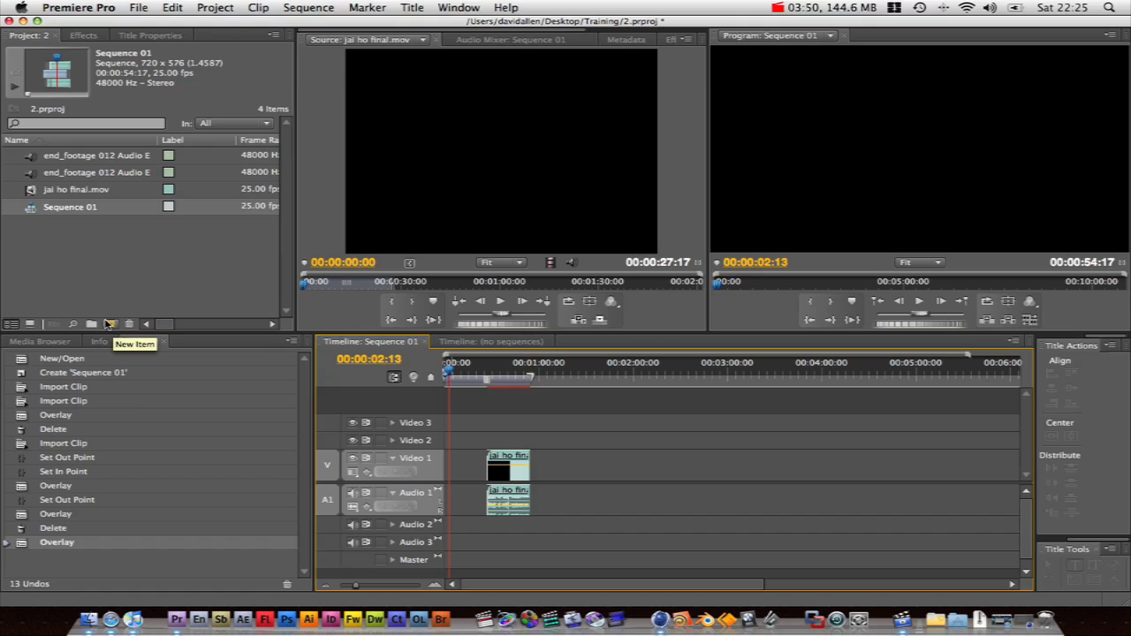
left_click(106, 325)
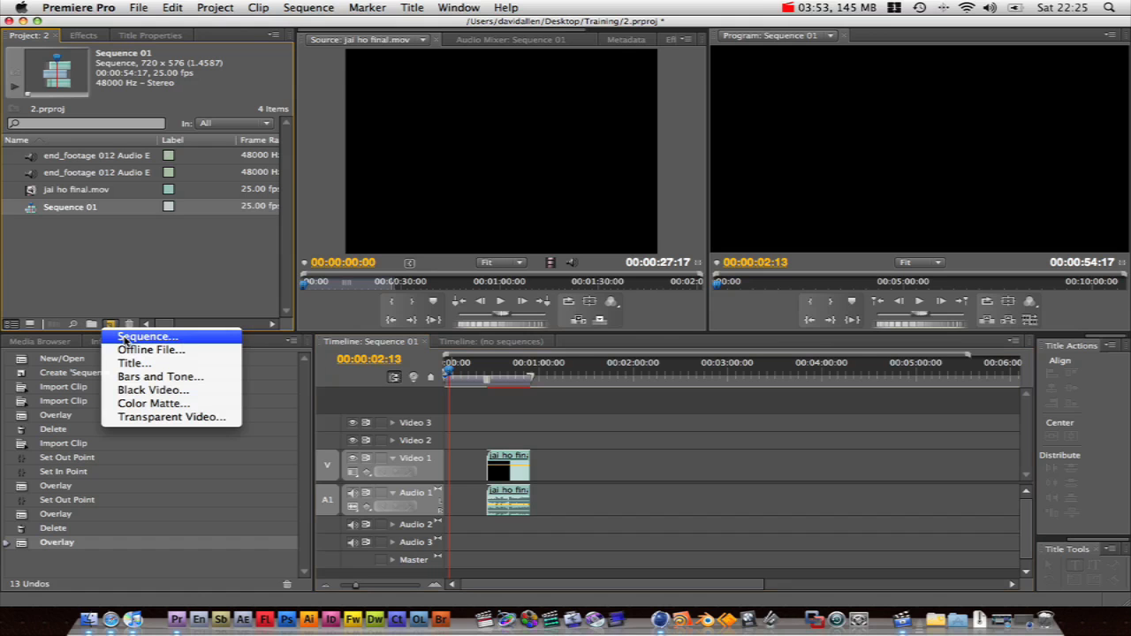
left_click(126, 339)
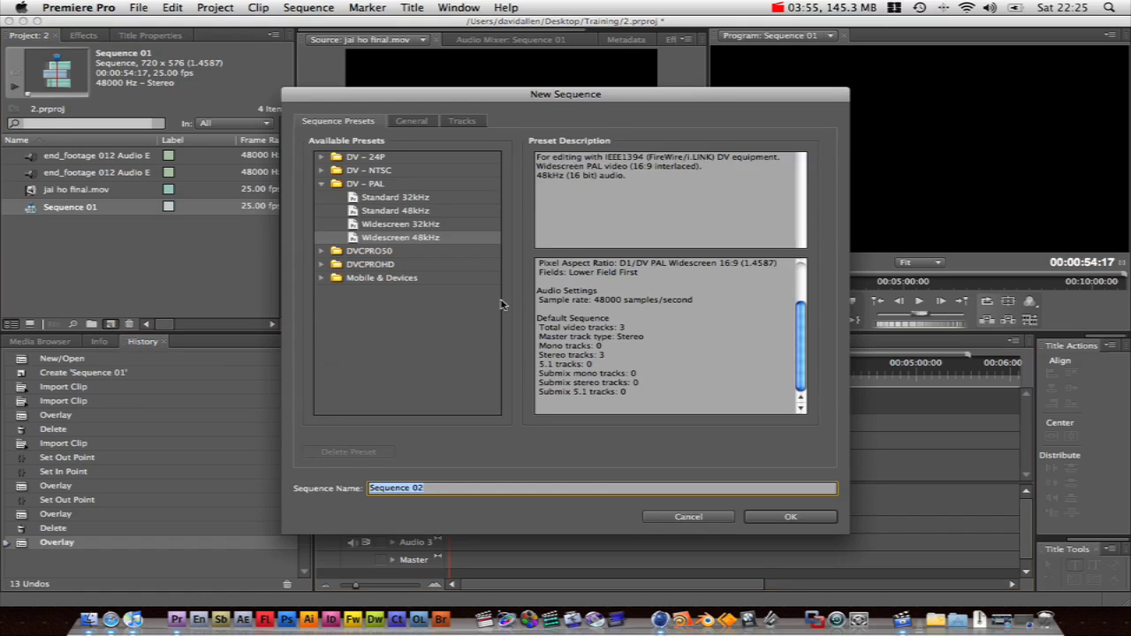
left_click(789, 517)
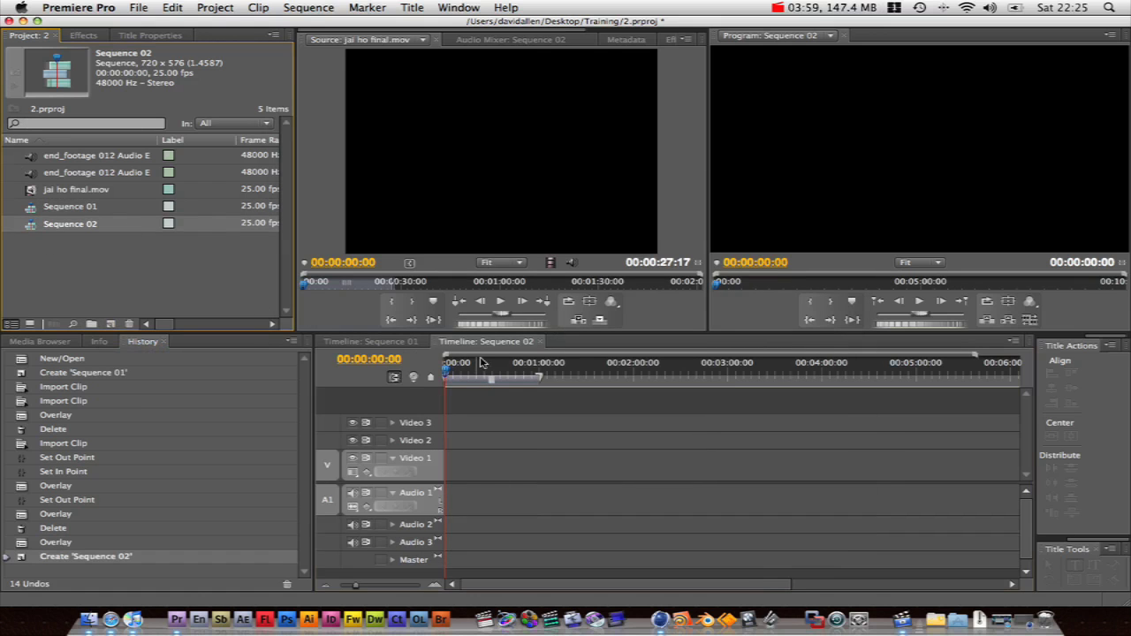
left_click(351, 343)
left_click(477, 342)
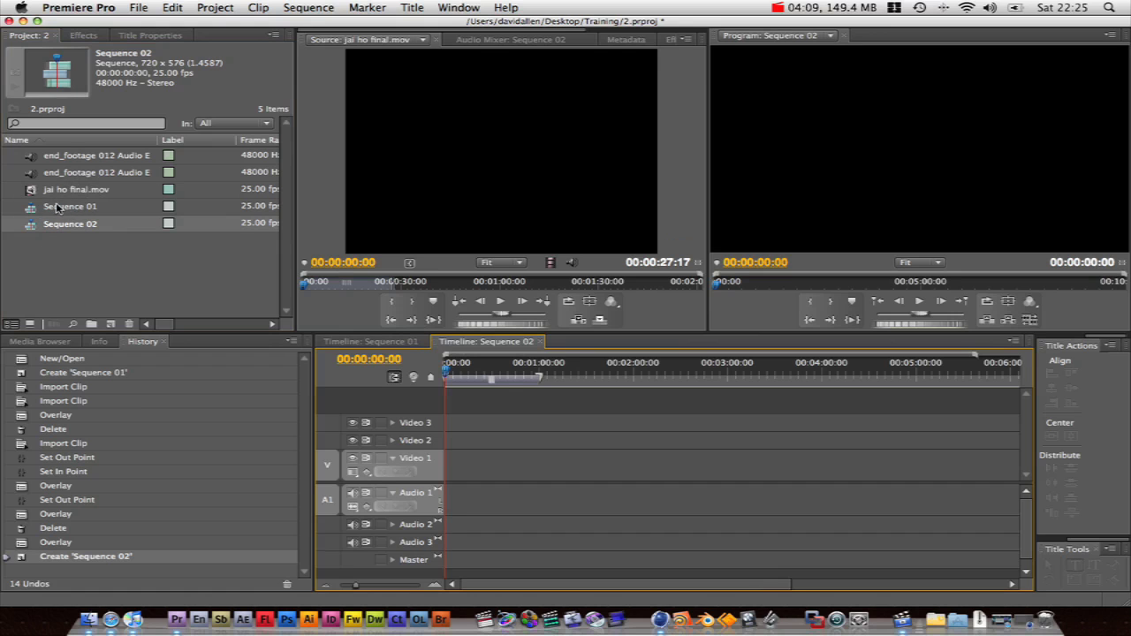
Add the end_footage audio to Sequence 02, nest Sequence 02 into Sequence 01, and play it back.
left_click_drag(33, 175, 450, 504)
left_click(358, 341)
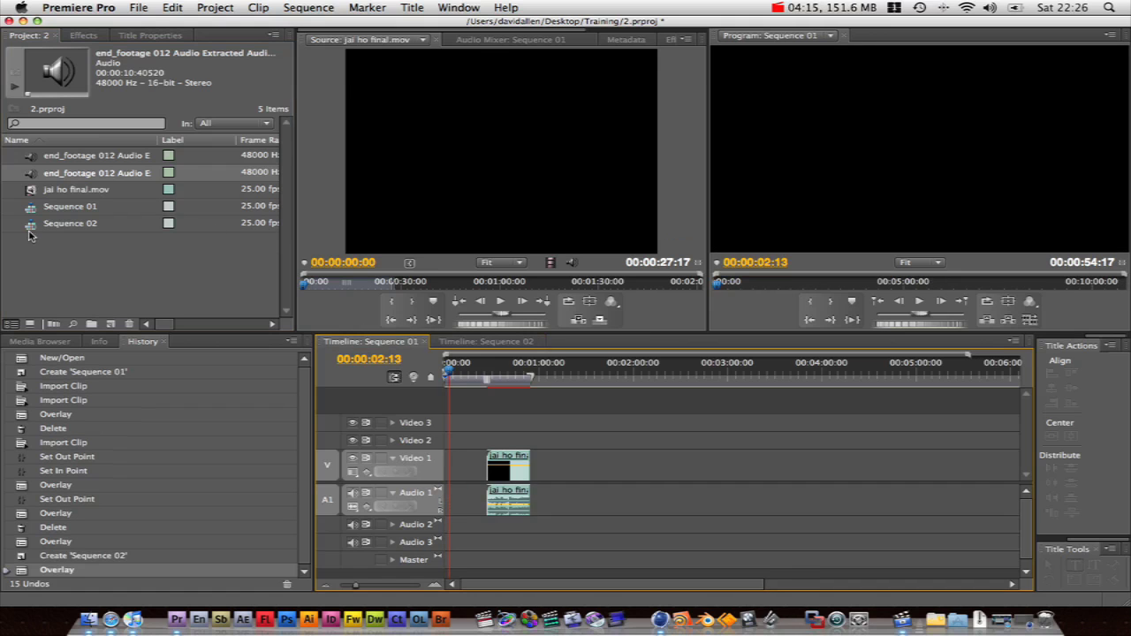
left_click_drag(29, 232, 538, 491)
mouse_move(532, 375)
left_mouse_down()
mouse_move(545, 375)
mouse_move(533, 375)
left_mouse_up()
key("space")
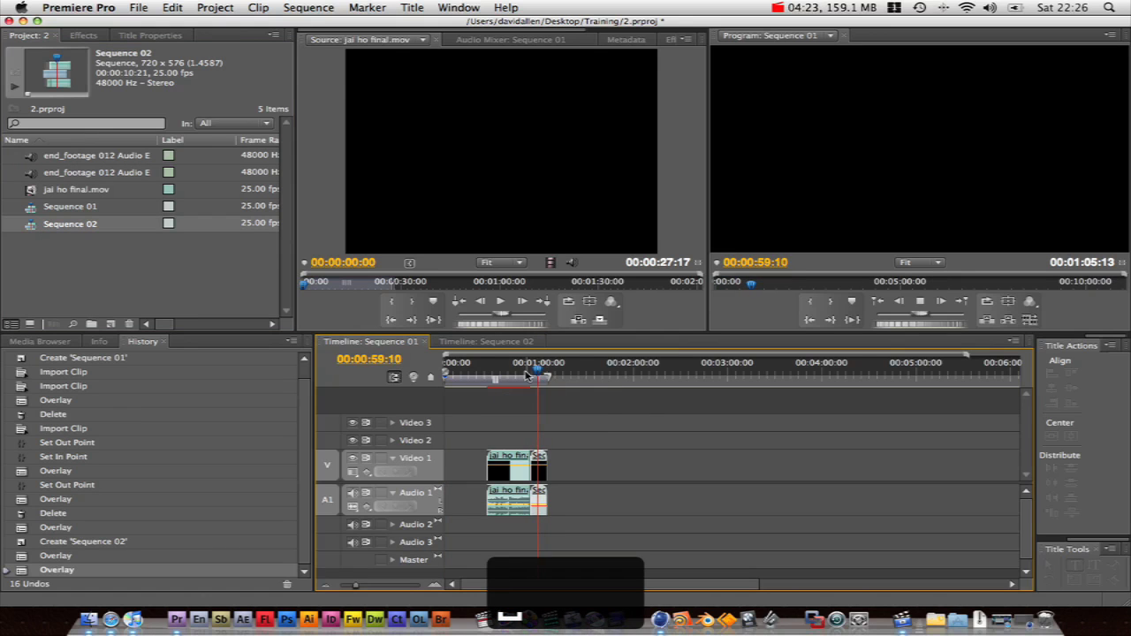
key("space")
Delete the nested Sequence 02 clip and the jai ho final.mov clip from Sequence 01.
left_click_drag(575, 452, 475, 492)
left_click(540, 462)
key("BackSpace")
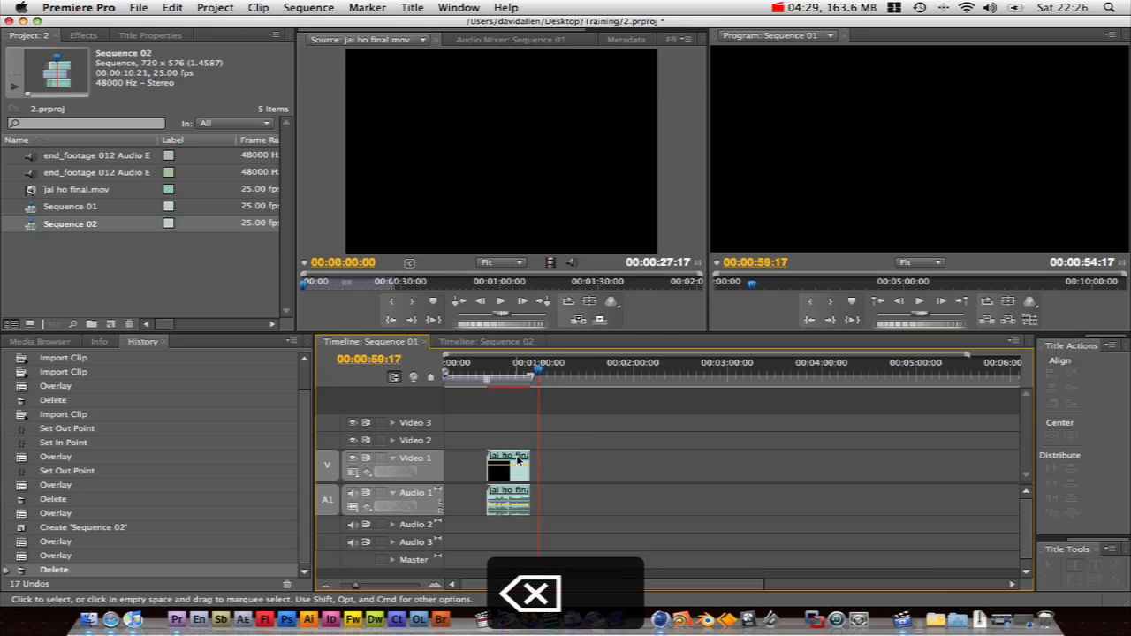
left_click(516, 465)
key("BackSpace")
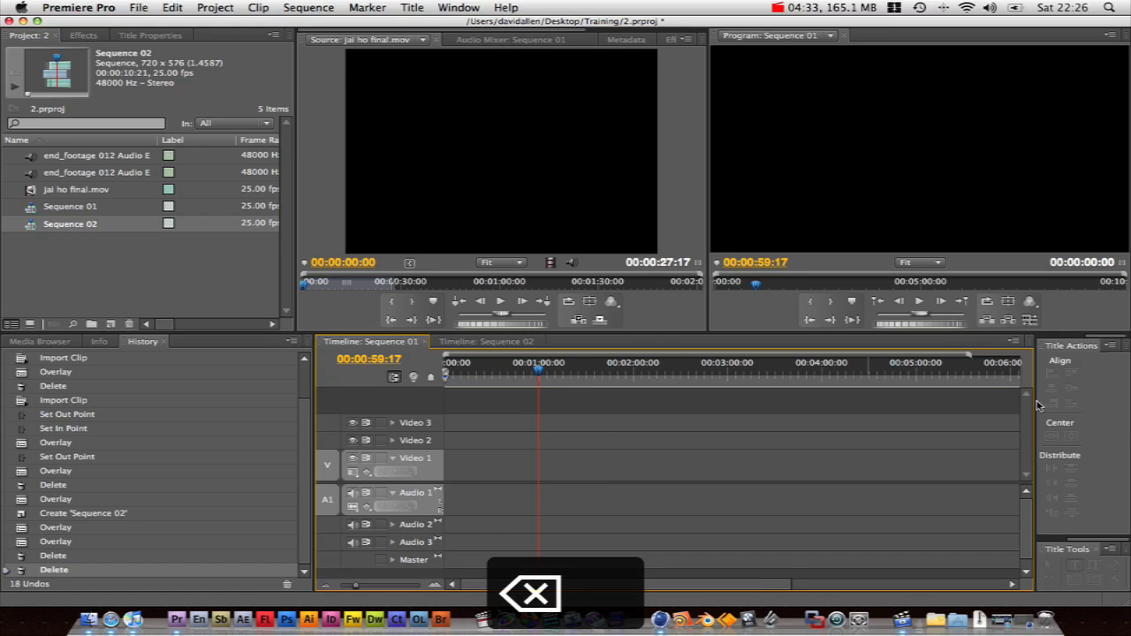
Show the Audio Master Meters and full Tools list, then place jai ho final.mov ending at 00:00:59:17.
left_click_drag(1034, 402, 875, 409)
left_click(935, 342)
left_click(897, 544)
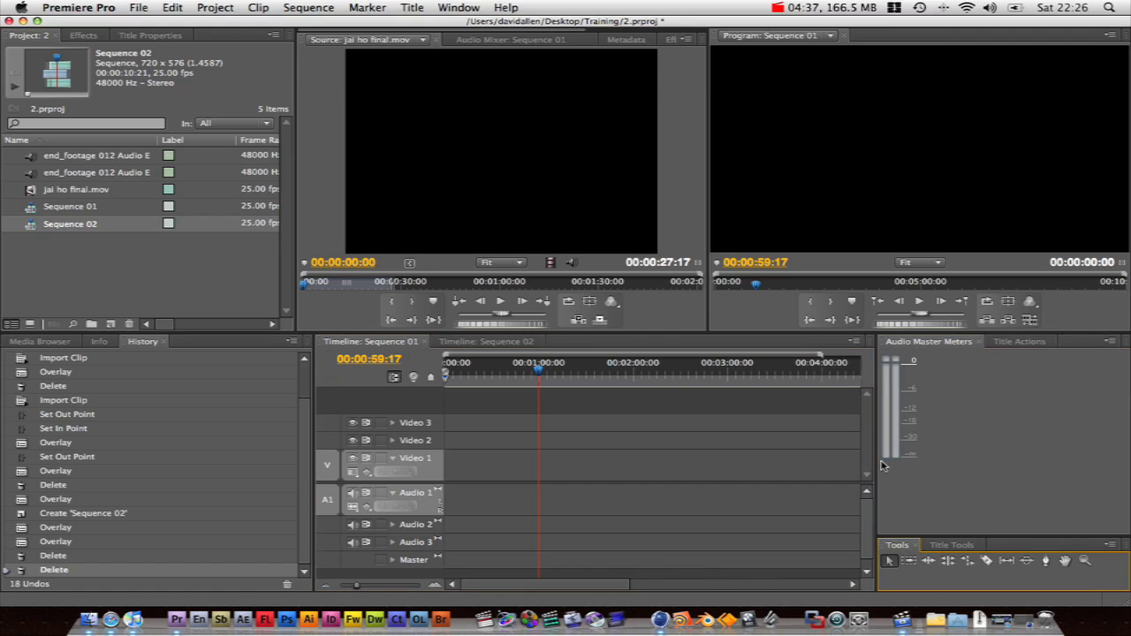
left_click_drag(876, 461, 1017, 461)
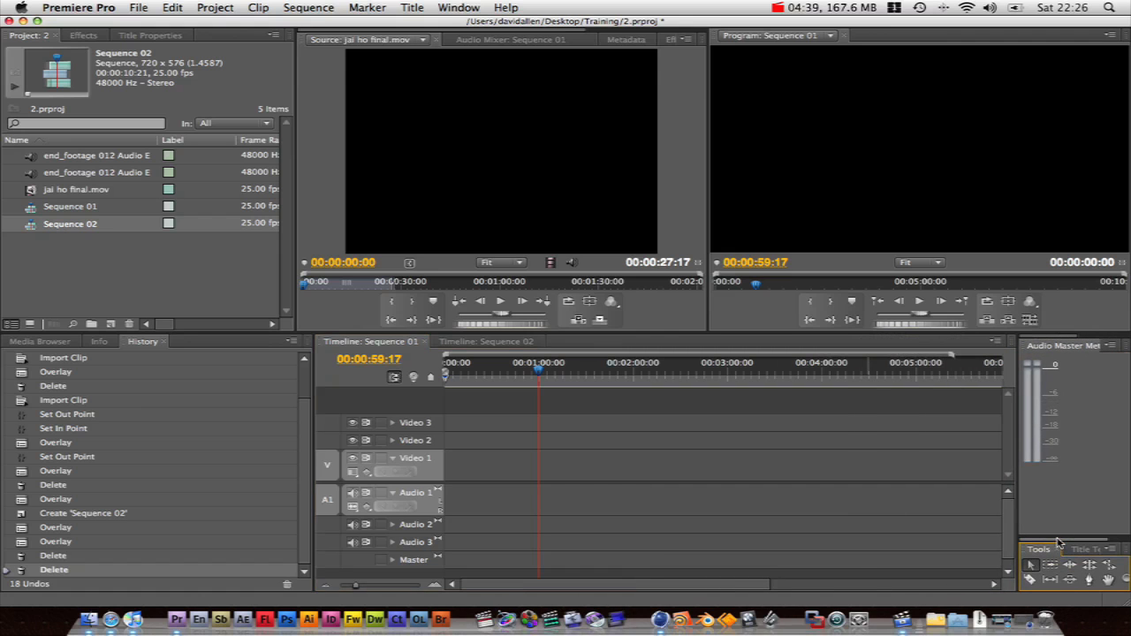
left_click_drag(1059, 541, 1066, 415)
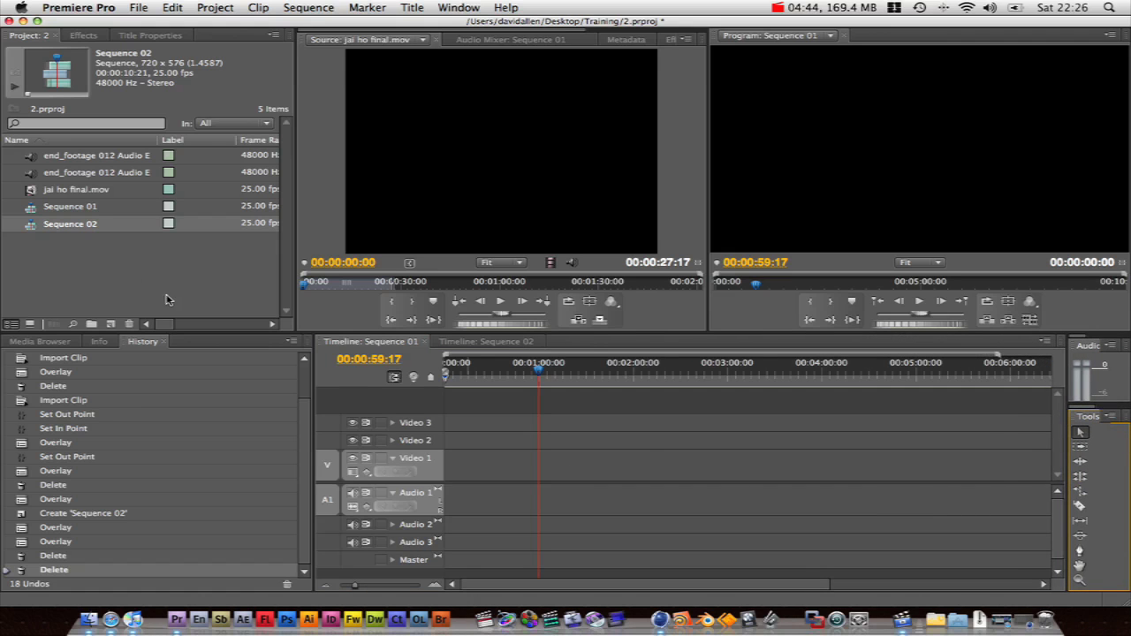
left_click_drag(33, 191, 508, 468)
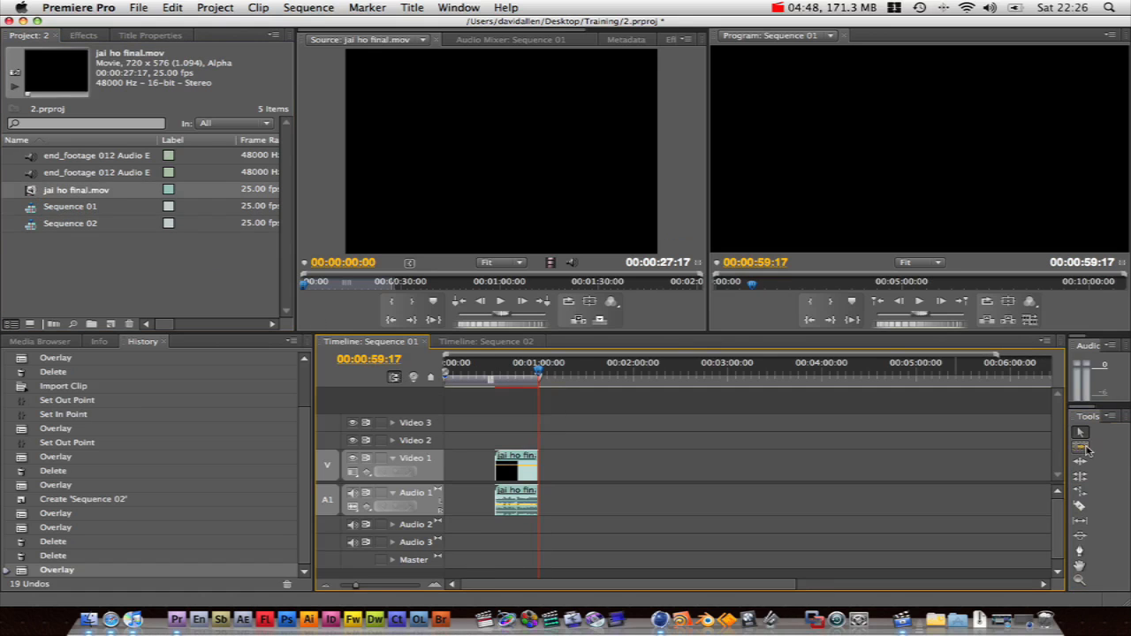
Razor the jai ho clip at 00:00:46:13 and move the second piece later in the sequence.
left_click(1079, 435)
mouse_move(516, 375)
left_mouse_down()
mouse_move(541, 375)
mouse_move(517, 375)
left_mouse_up()
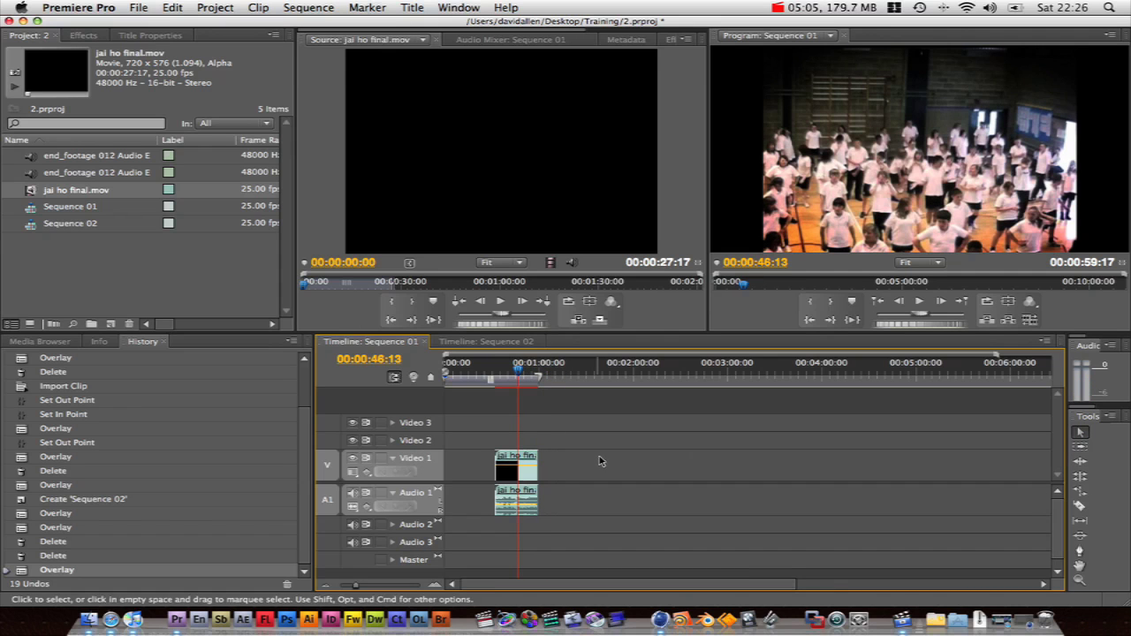
left_click(1079, 505)
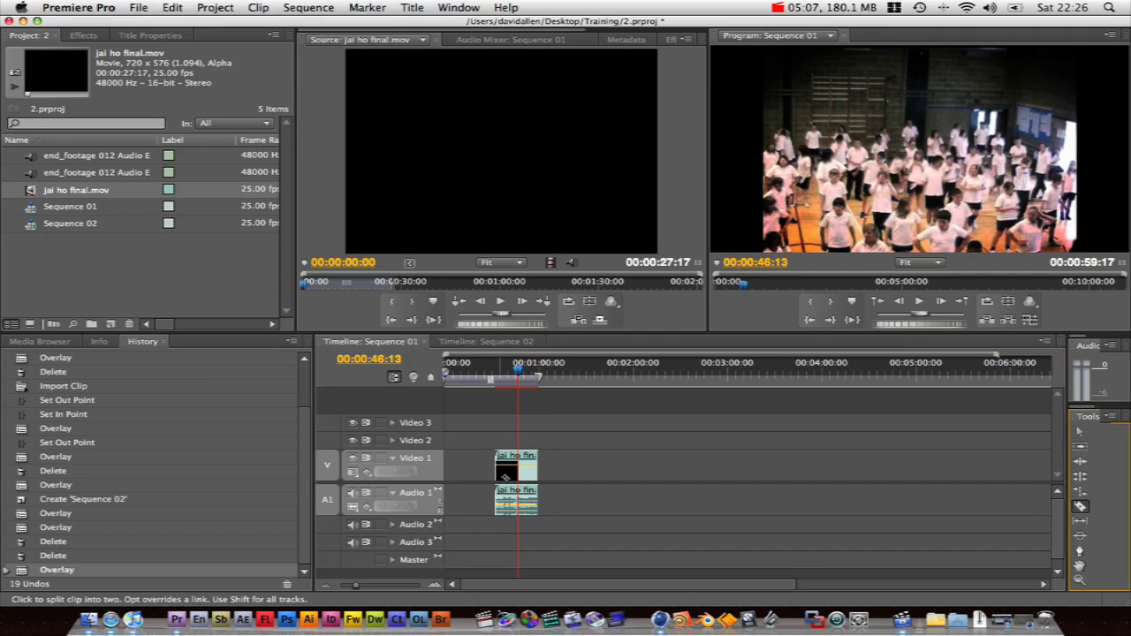
left_click(518, 469)
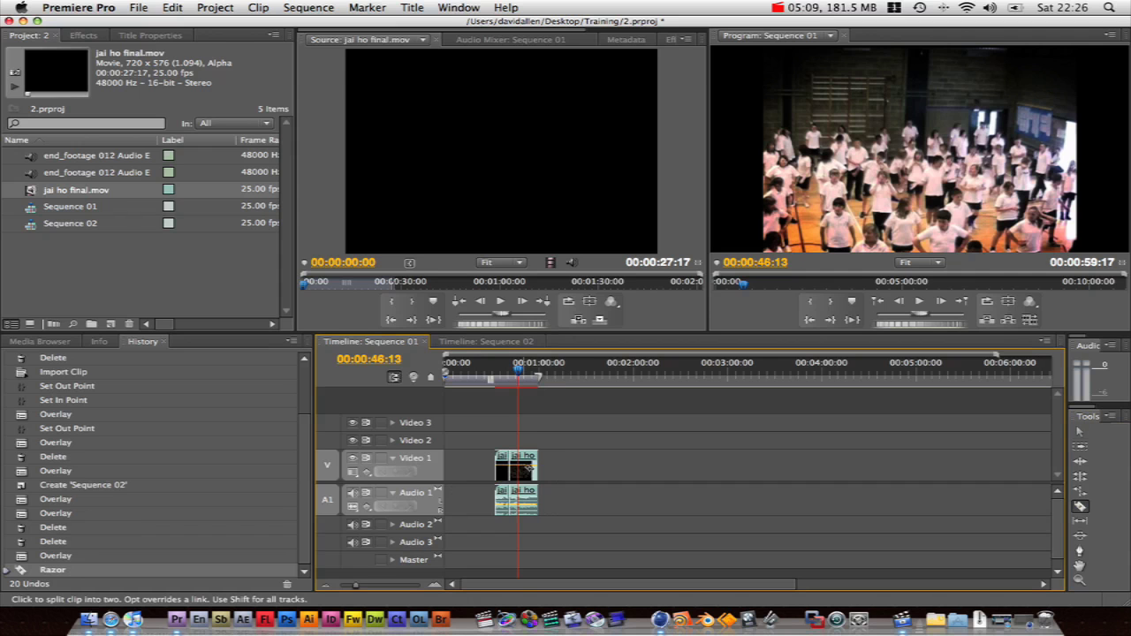
key("v")
left_click_drag(528, 468, 551, 459)
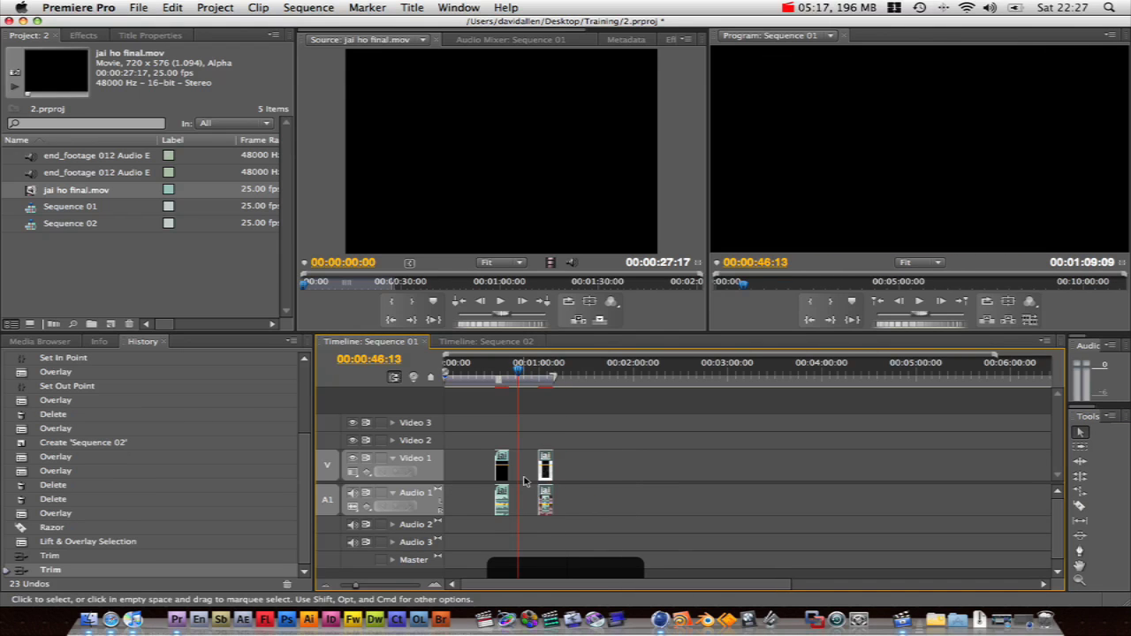
Trim the second jai ho piece's end to 00:01:05:13, then scrub back to preview.
key("c")
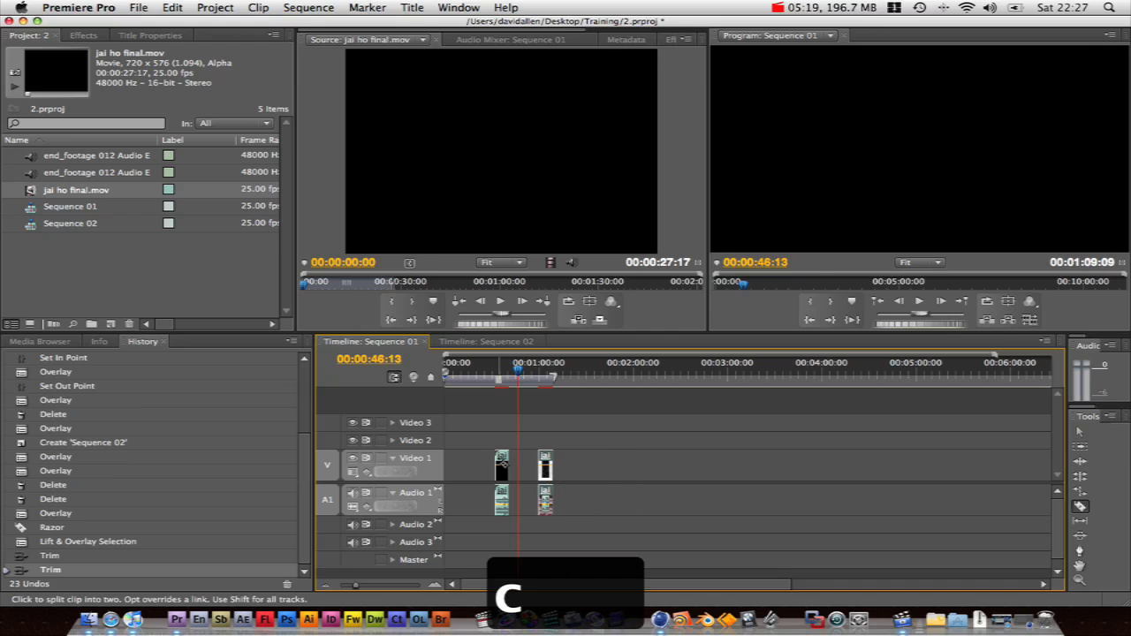
key("v")
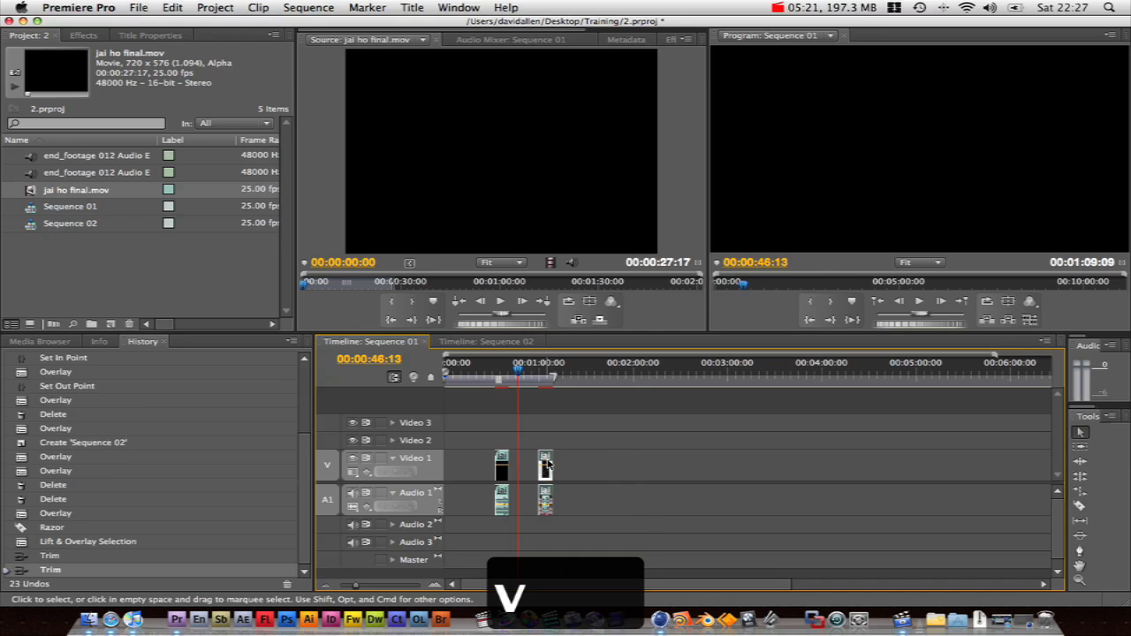
left_click(547, 378)
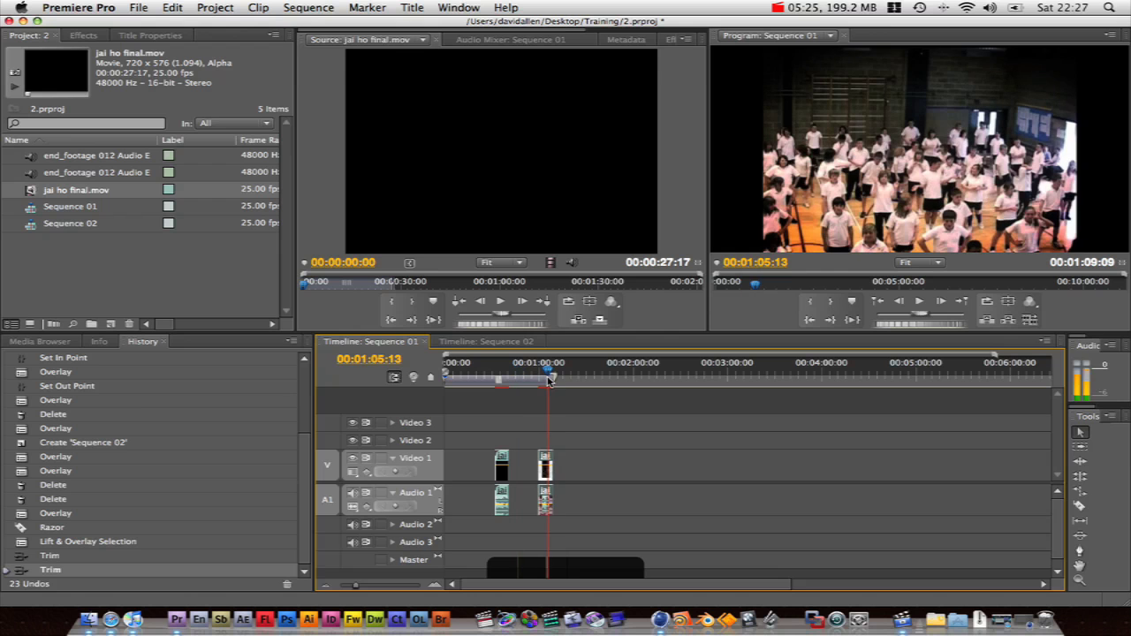
mouse_move(554, 464)
left_mouse_down()
mouse_move(750, 462)
mouse_move(596, 468)
mouse_move(610, 474)
mouse_move(545, 465)
left_mouse_up()
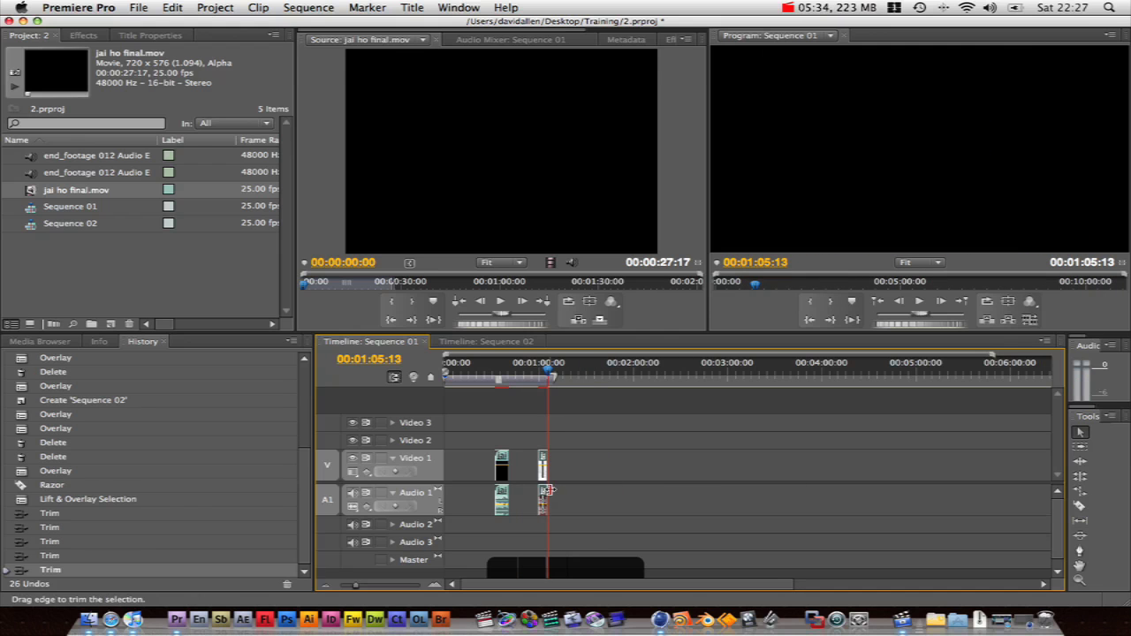
mouse_move(537, 378)
left_mouse_down()
mouse_move(504, 380)
mouse_move(542, 382)
left_mouse_up()
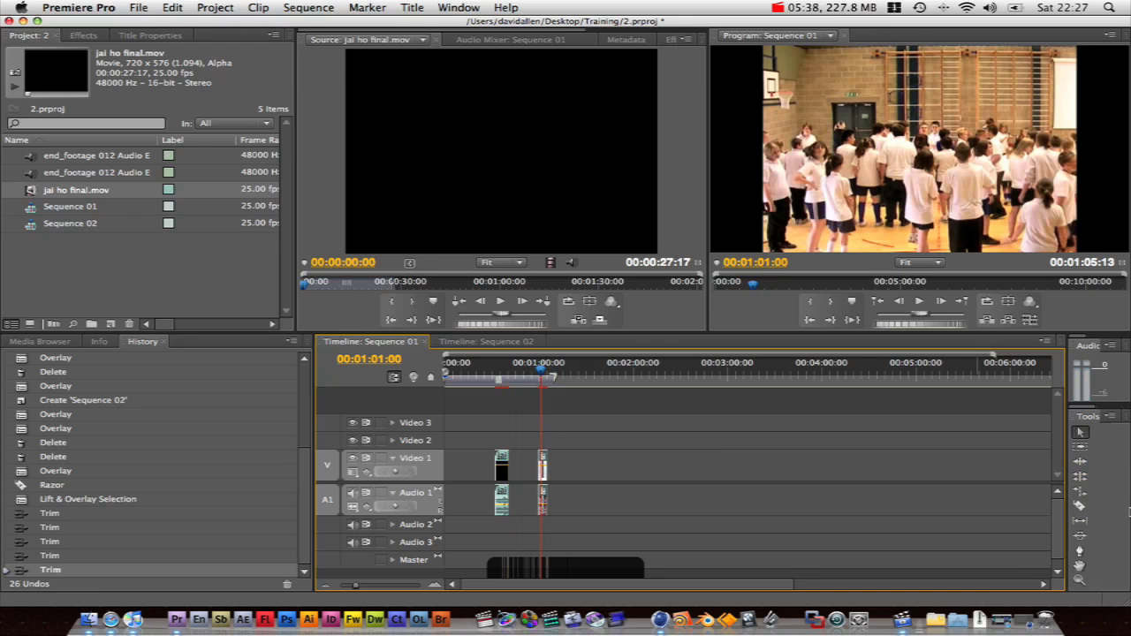
Pan the Sequence 01 timeline with the Hand tool and zoom in until both jai ho clips appear wide.
left_click(1079, 566)
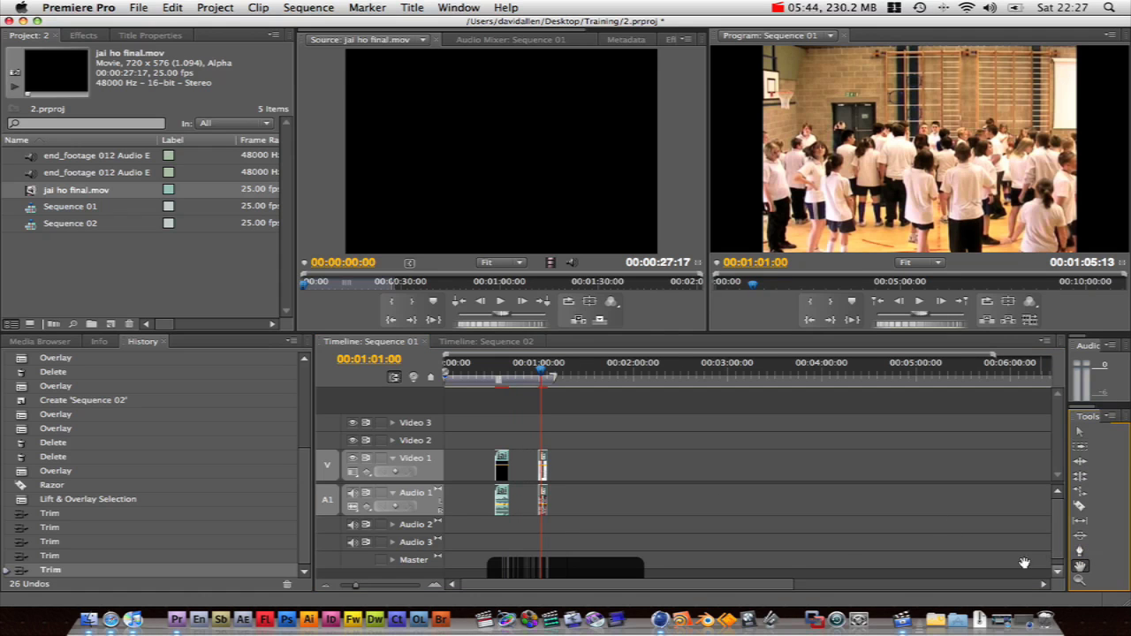
key("h")
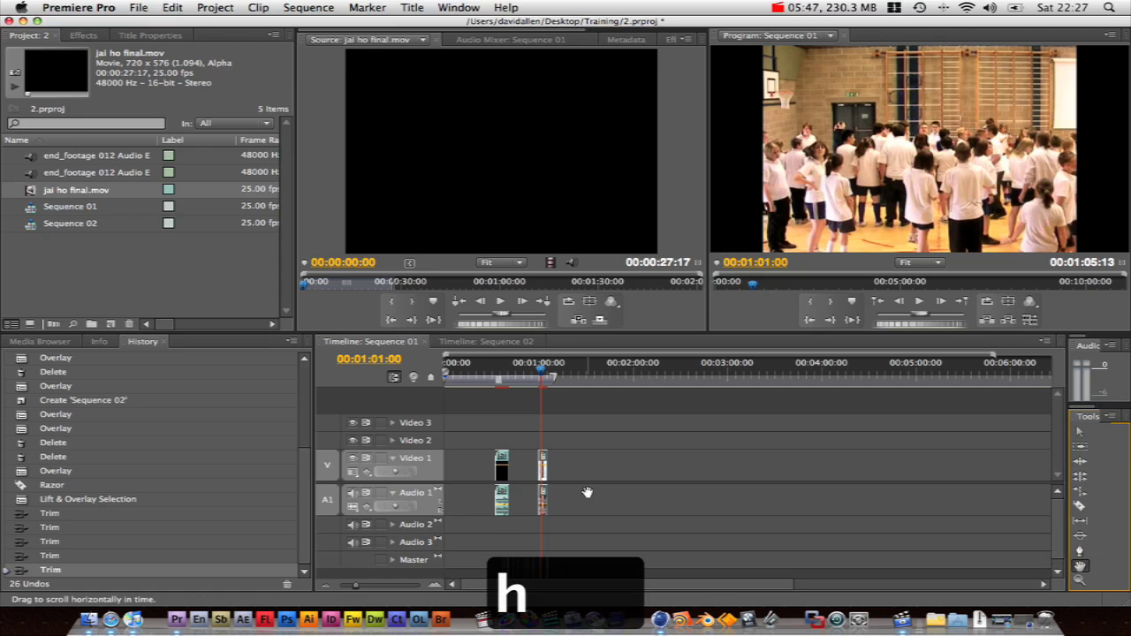
left_click(536, 501)
left_click_drag(581, 506, 724, 503)
left_click_drag(641, 503, 699, 498)
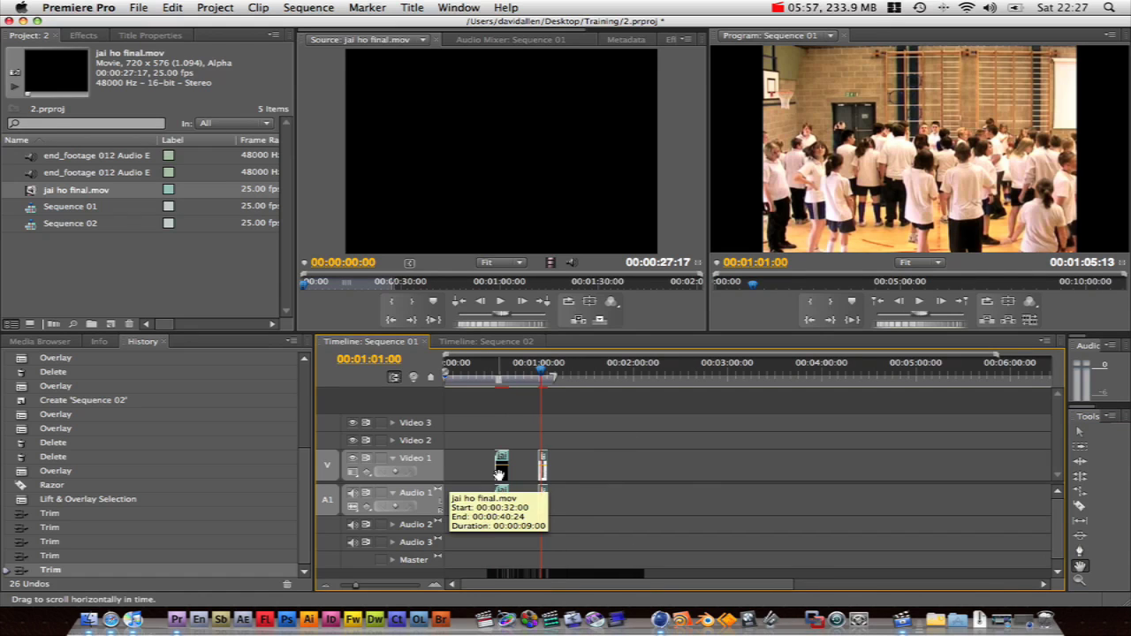
key("equal")
key("equal")
key("equal")
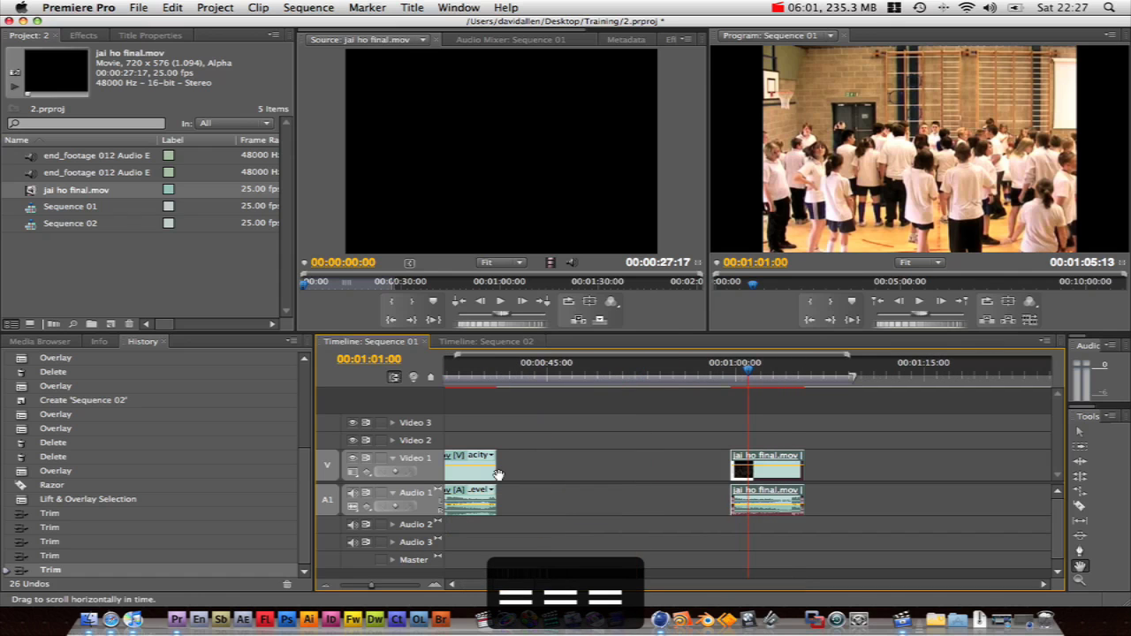
key("minus")
key("minus")
key("minus")
key("minus")
key("minus")
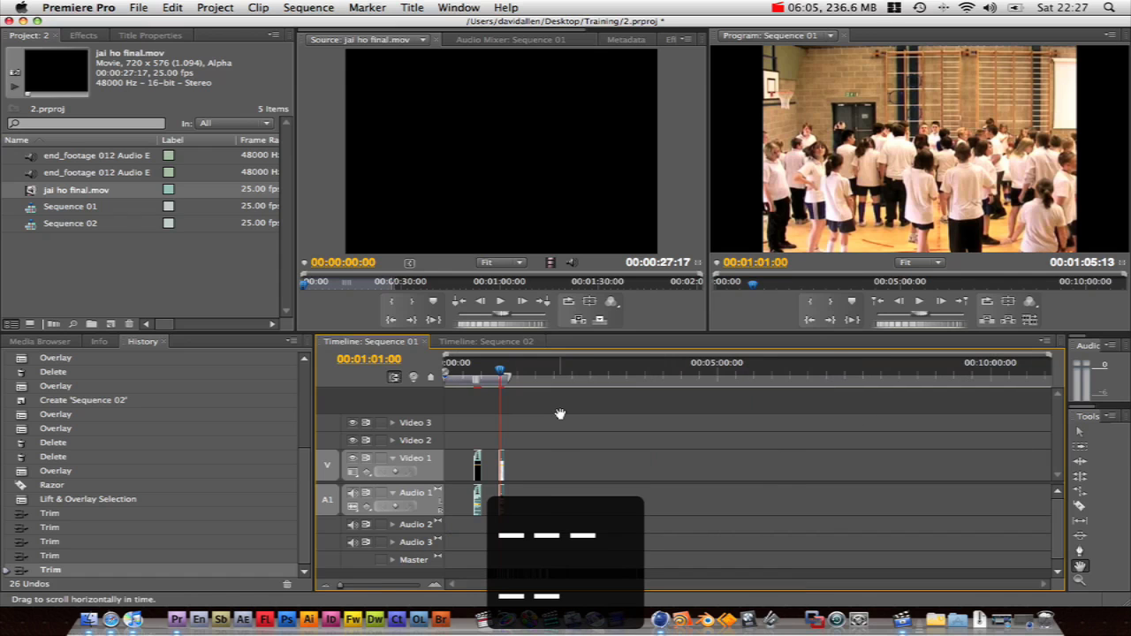
key("equal")
key("equal")
key("equal")
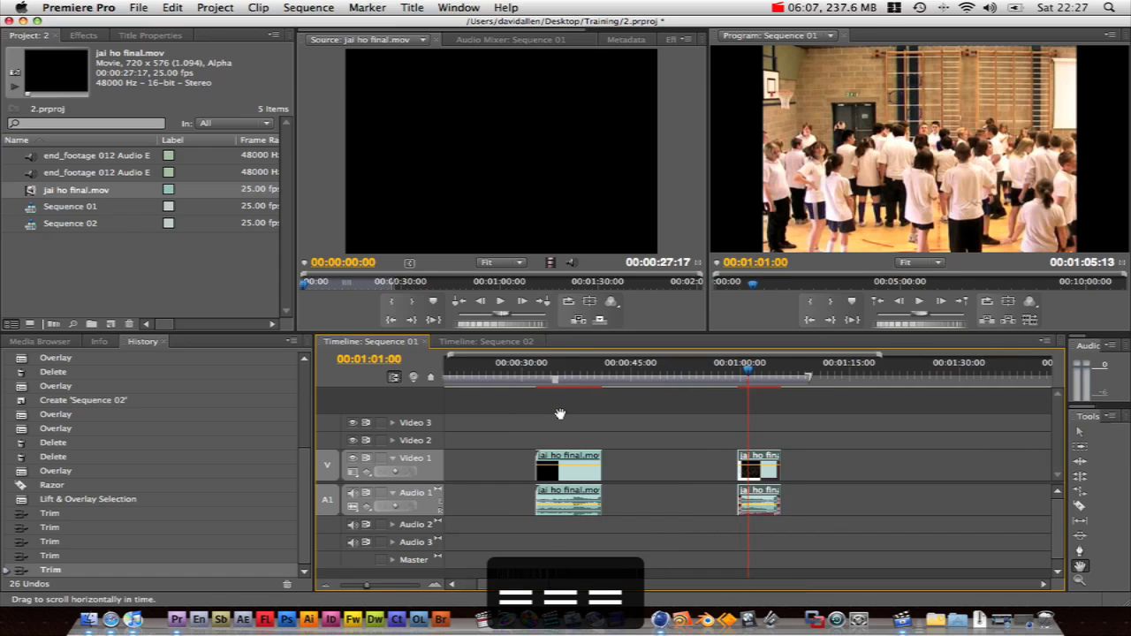
scroll(584, 459, "left", 5)
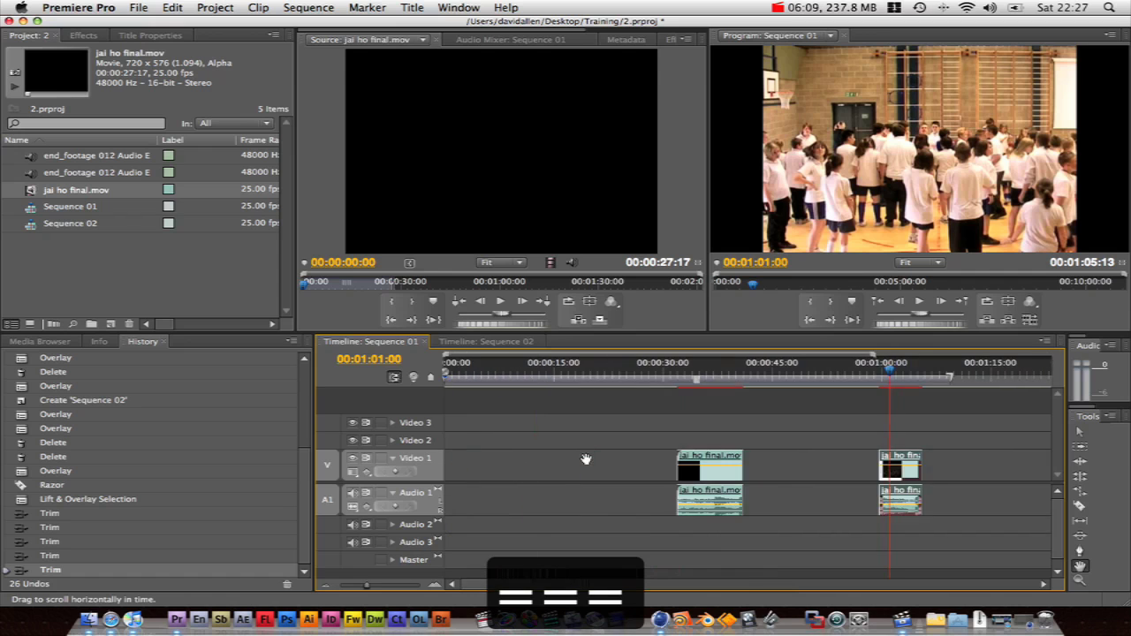
scroll(585, 460, "right", 3)
scroll(587, 459, "left", 3)
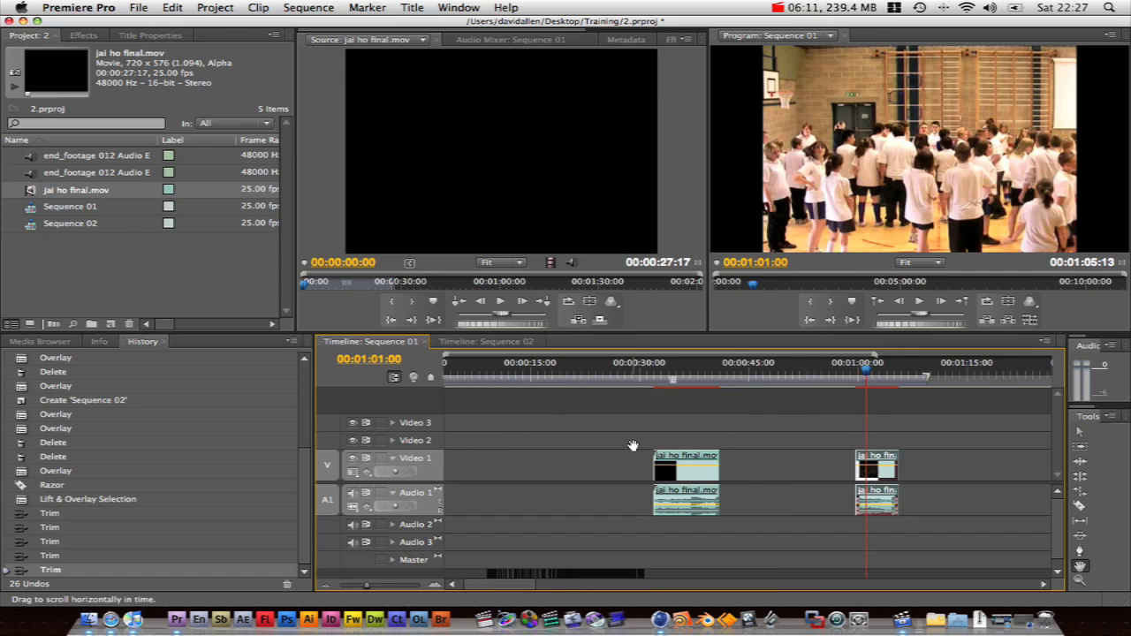
key("v")
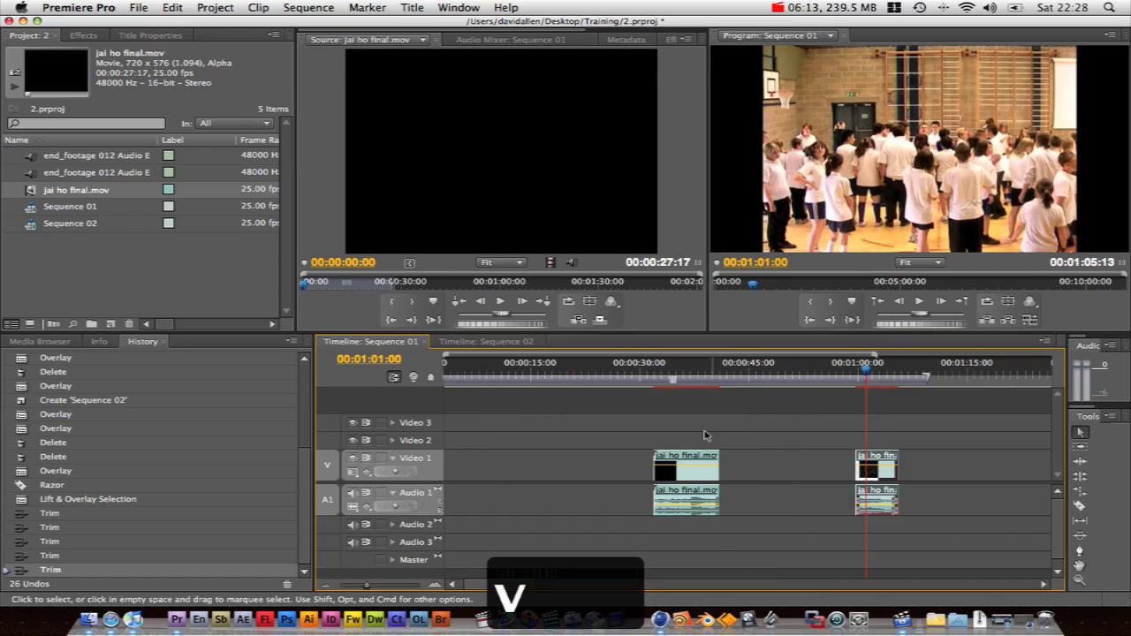
left_click_drag(688, 370, 690, 377)
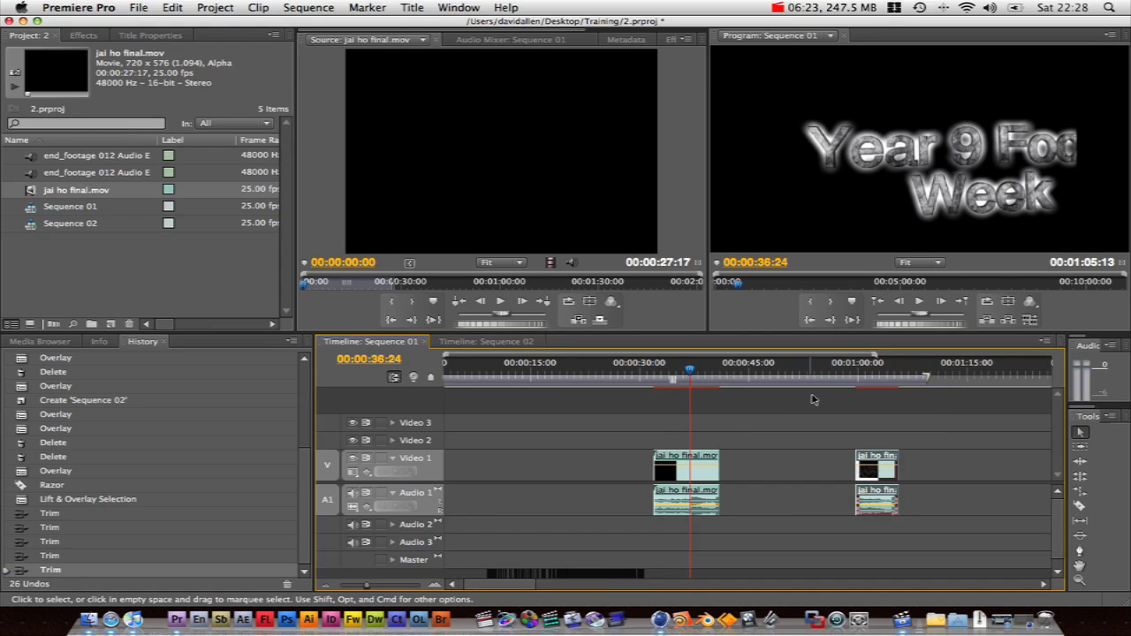
left_click_drag(864, 376, 613, 376)
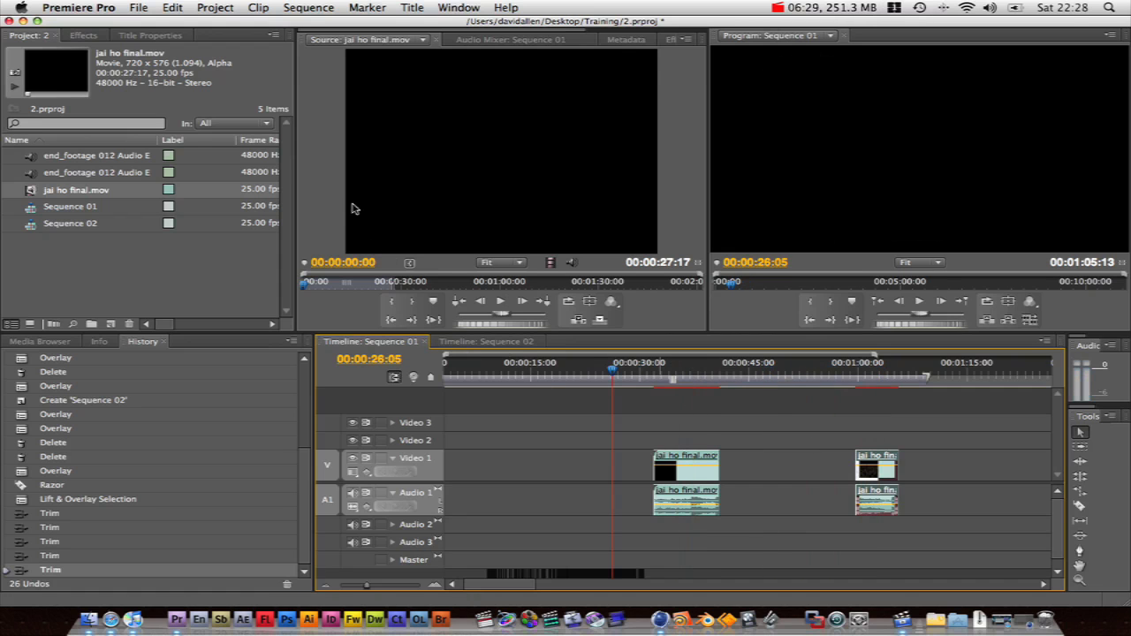
left_click_drag(680, 378, 898, 377)
Re-trim both ends of the second clip and shorten the first clip's end by 16 frames.
left_click_drag(897, 455, 924, 456)
left_click_drag(856, 459, 898, 459)
left_click(899, 375)
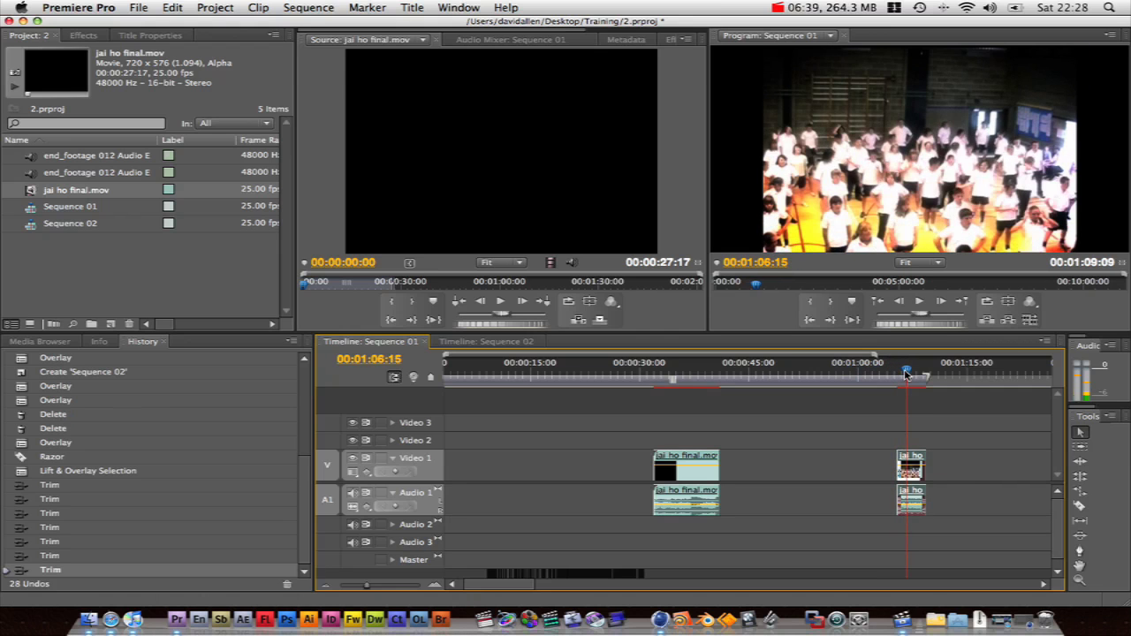
left_click_drag(905, 375, 911, 375)
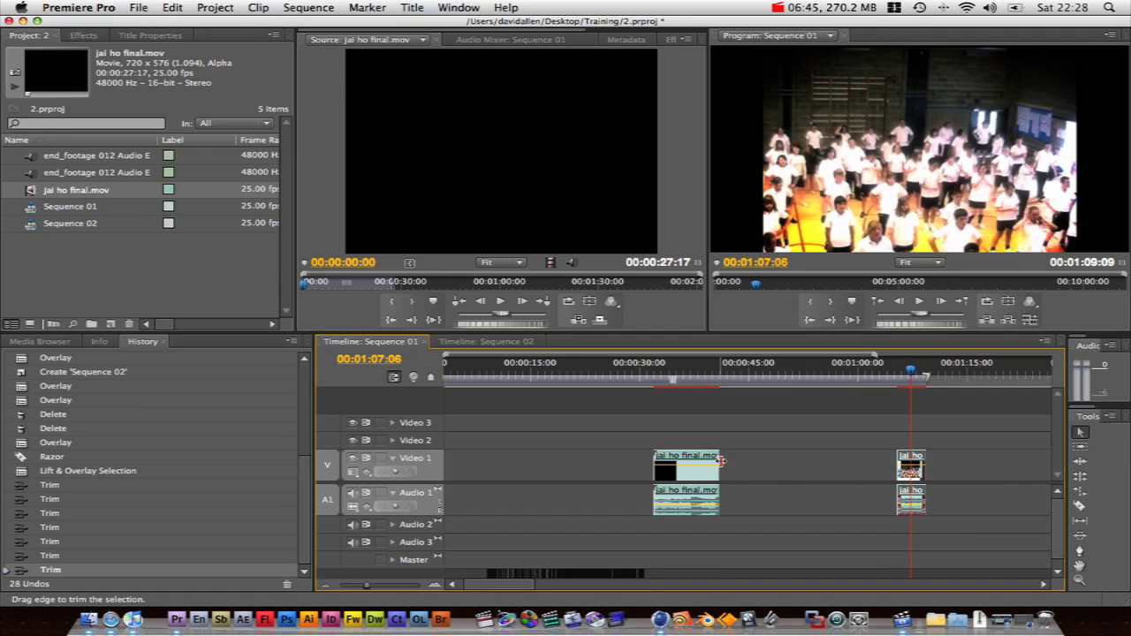
left_click_drag(720, 460, 710, 462)
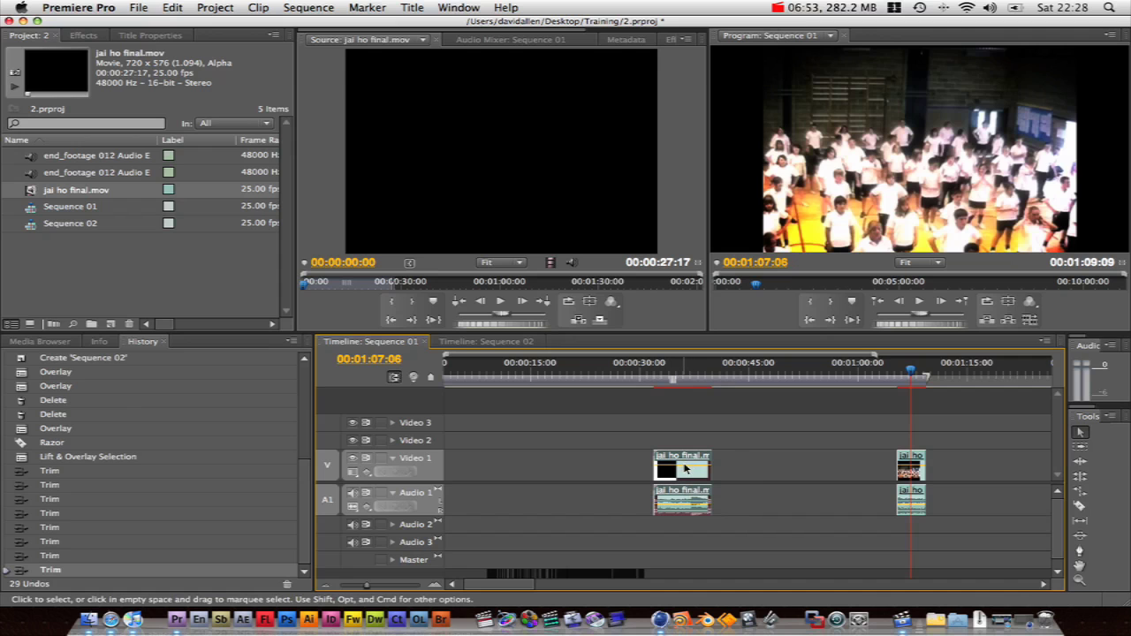
Lower the first clip's video opacity and raise its audio volume to 6.02 dB, then preview.
left_click_drag(698, 378, 679, 388)
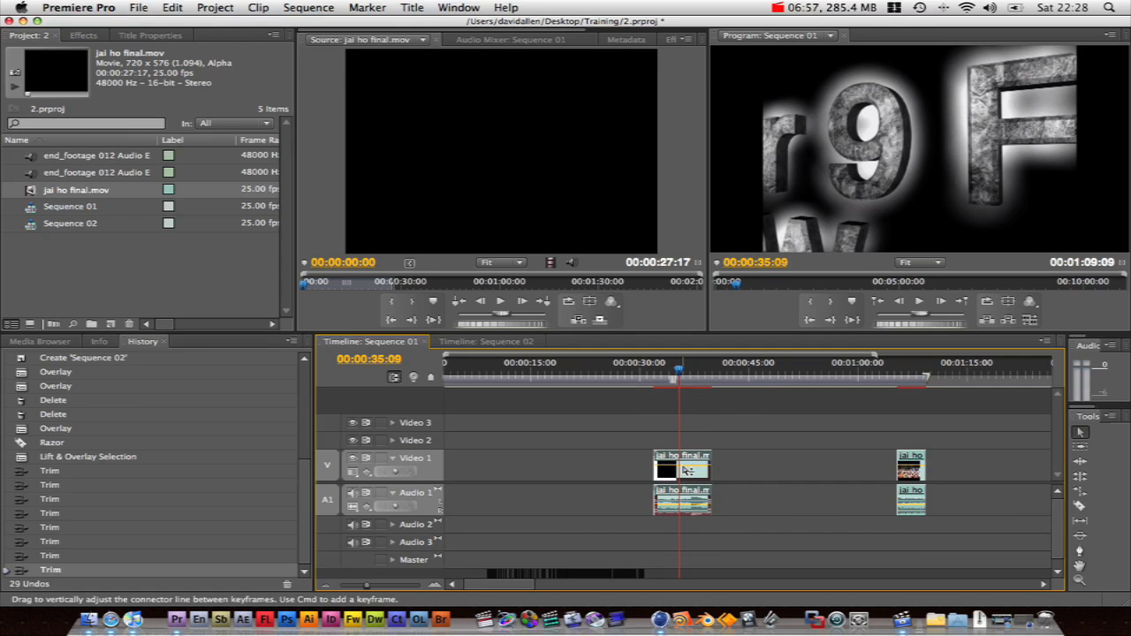
left_click_drag(686, 470, 700, 432)
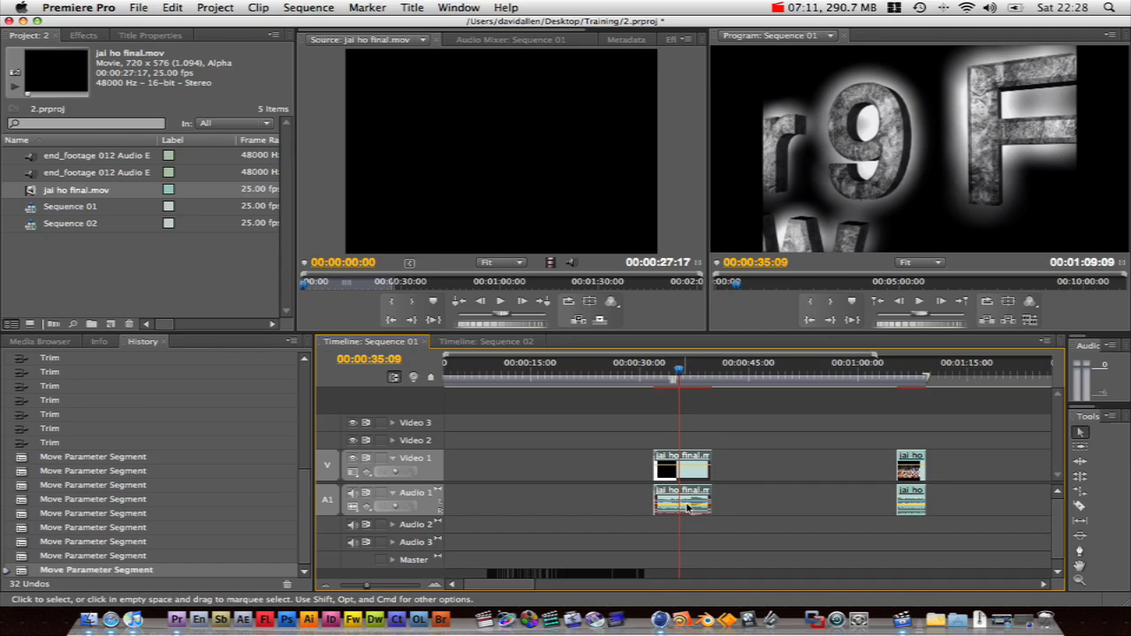
left_click_drag(696, 510, 694, 500)
left_click(668, 378)
left_click_drag(668, 378, 697, 378)
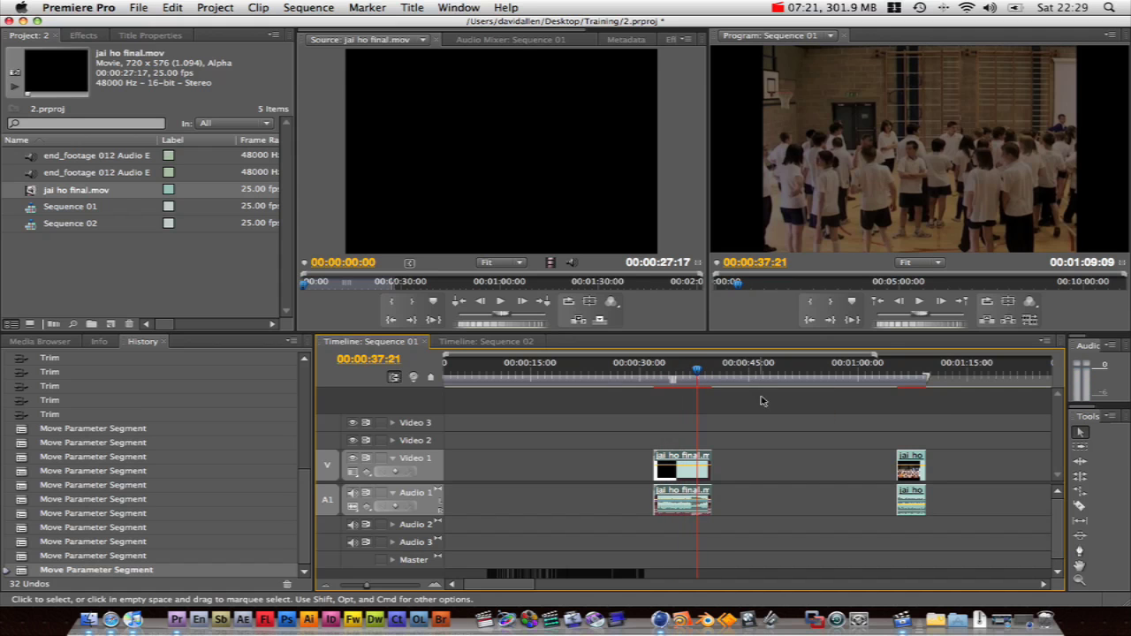
scroll(749, 402, "down", 3)
scroll(768, 404, "up", 2)
left_click(886, 371)
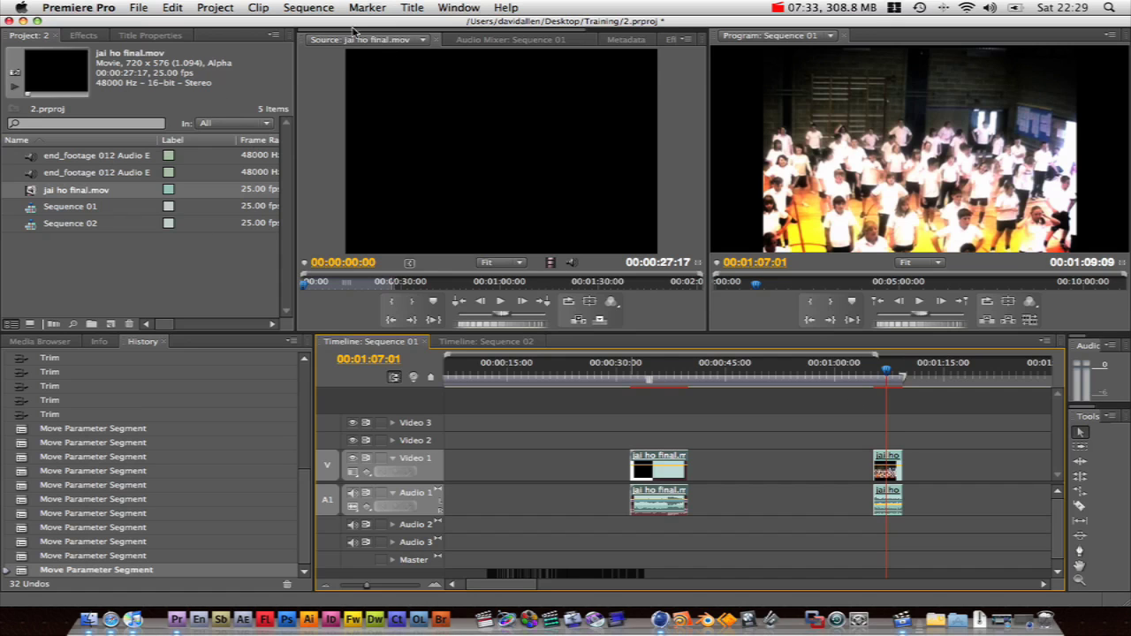
Create a new 720×576 title named Title 01 from the Project panel's New Item menu.
left_click(406, 6)
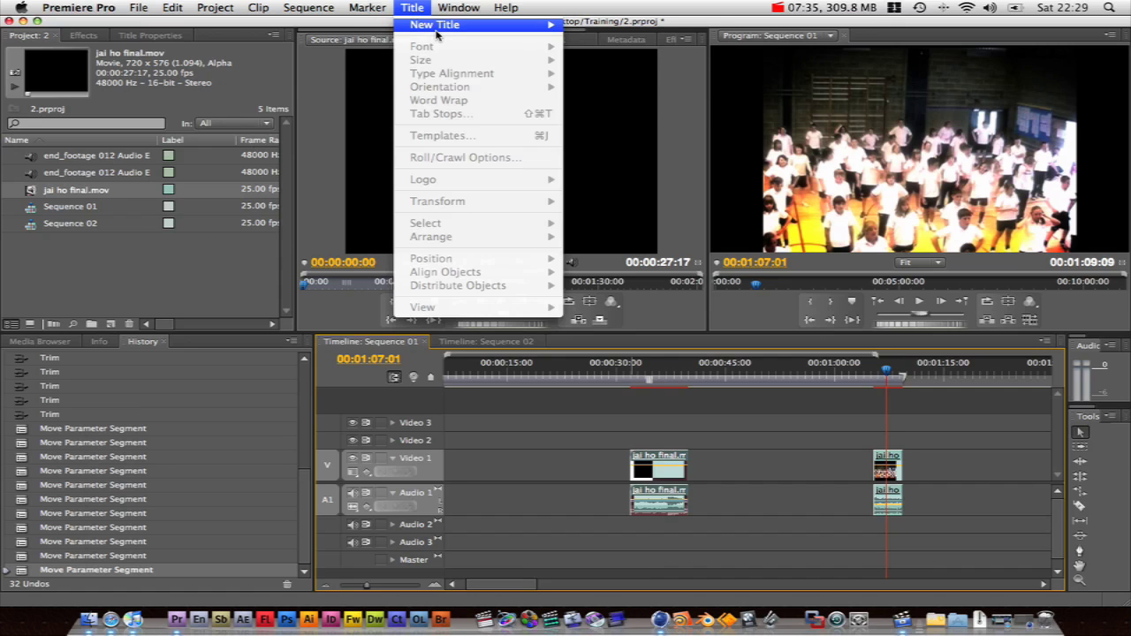
mouse_move(436, 32)
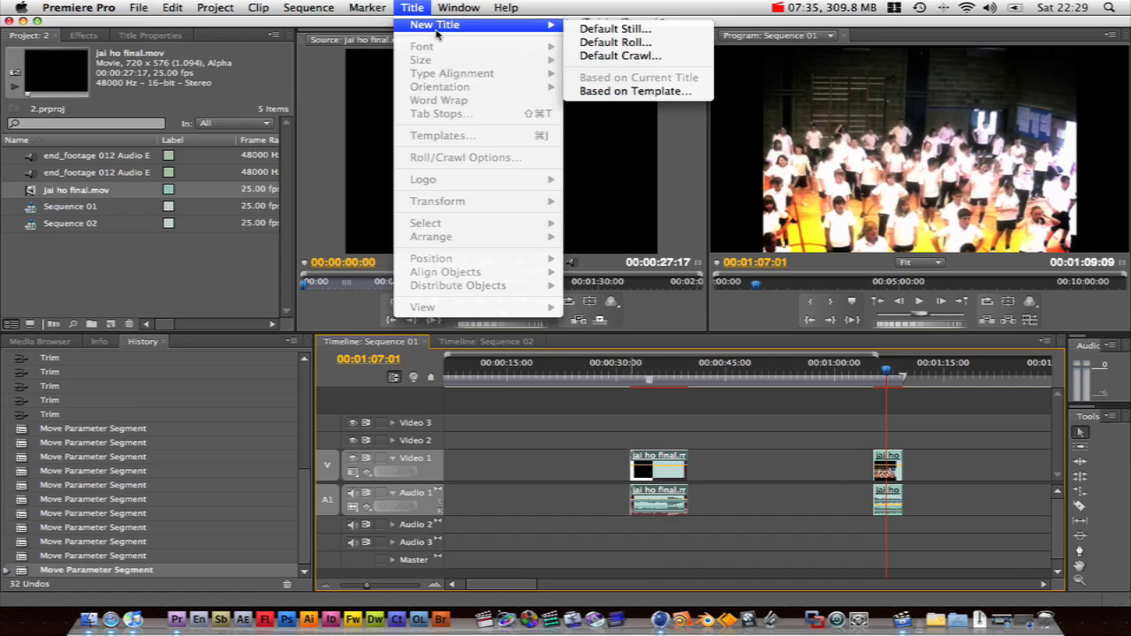
left_click(616, 42)
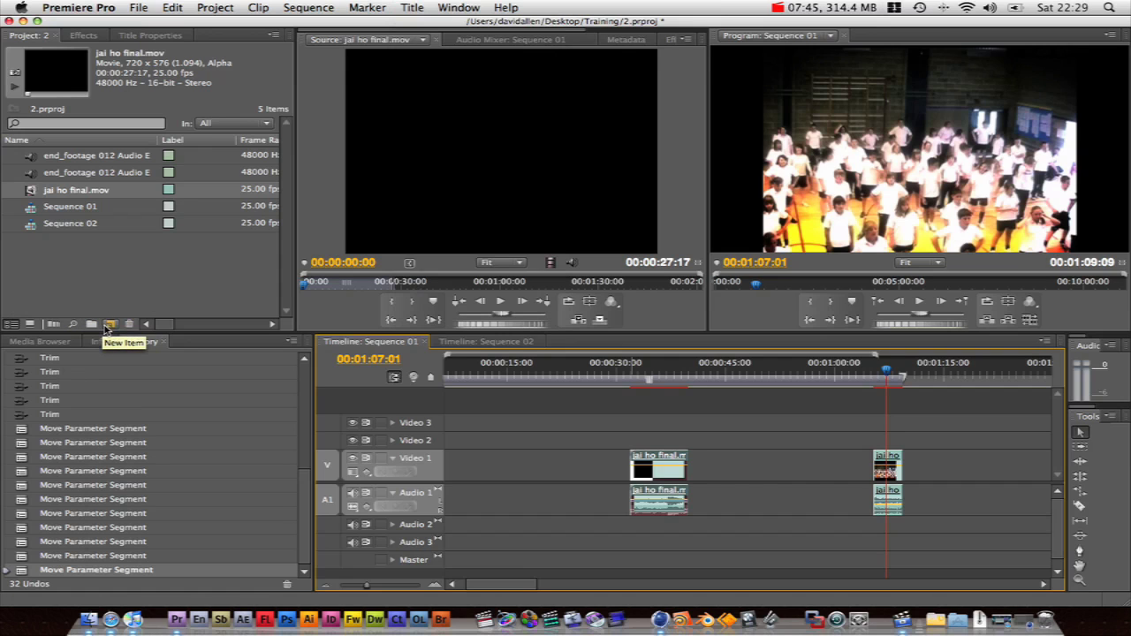
left_click(109, 324)
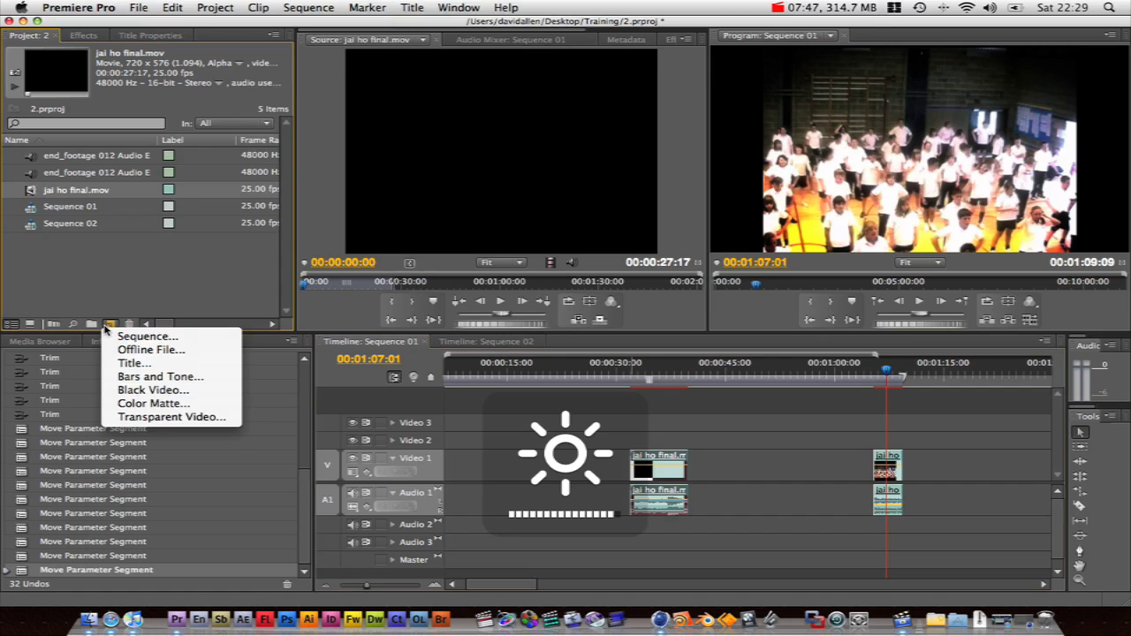
key("F2")
left_click(145, 375)
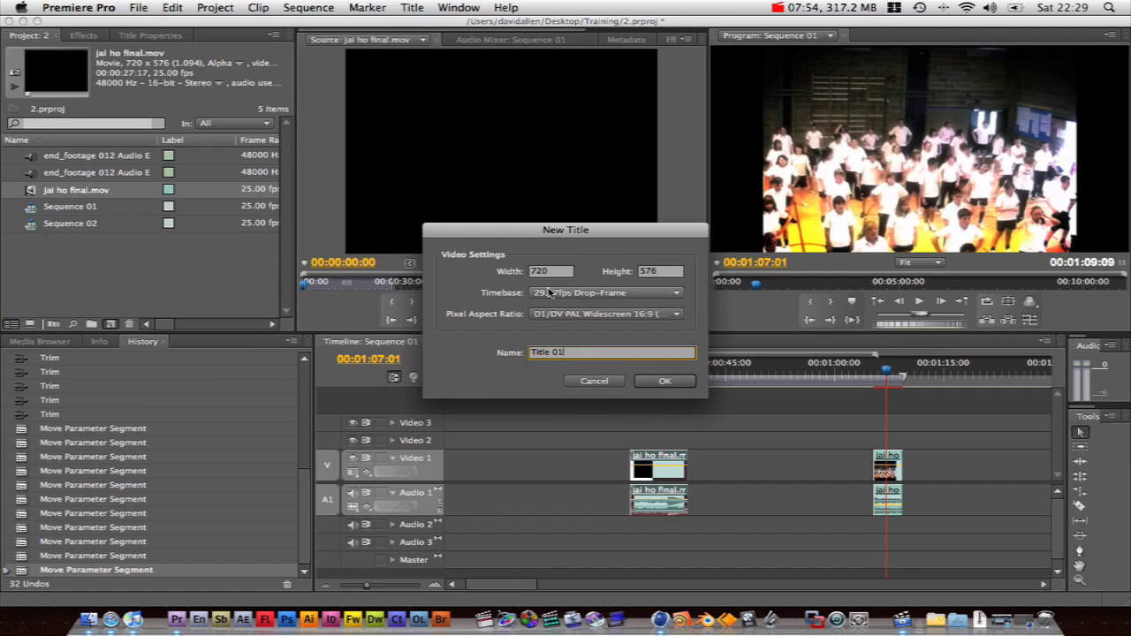
left_click(661, 378)
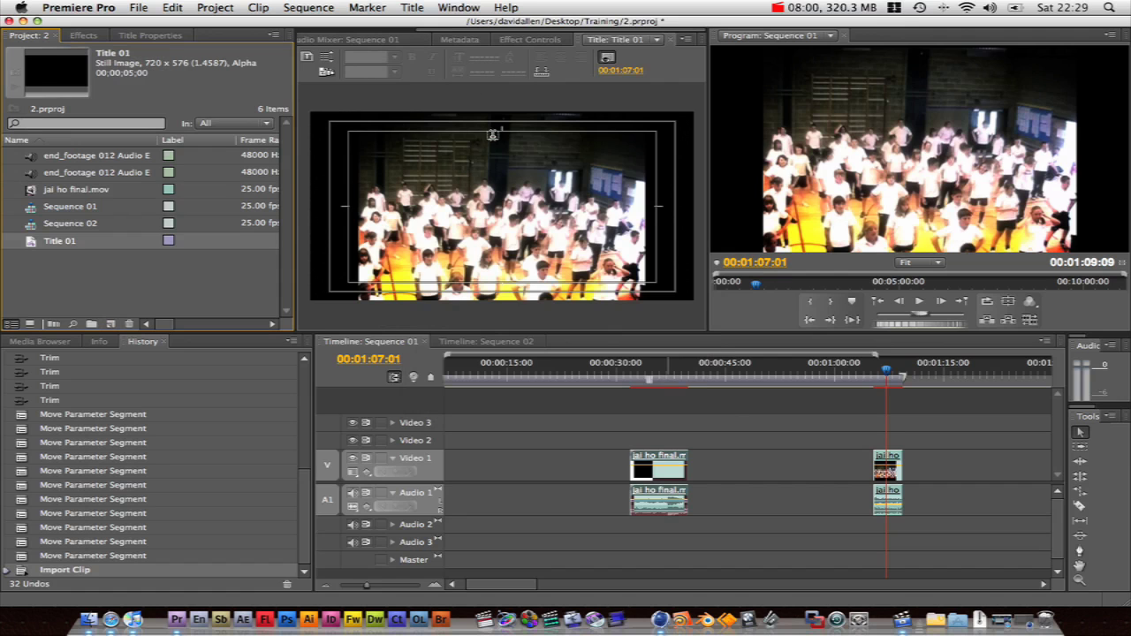
Reset the current Editing workspace via Window > Workspace and confirm with Yes.
left_click(453, 6)
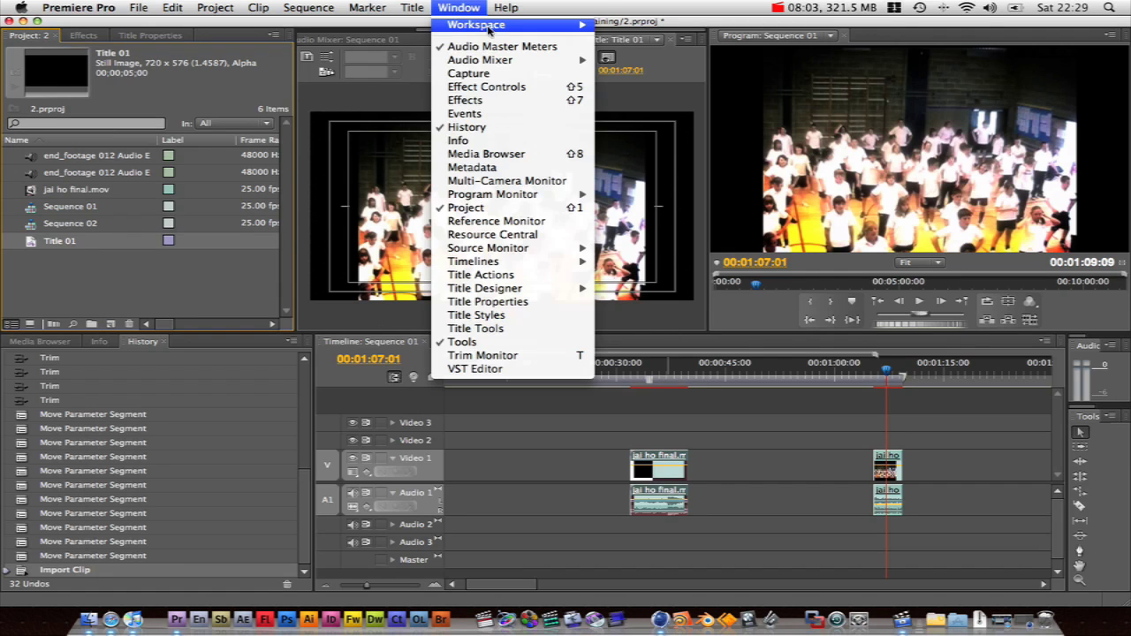
mouse_move(491, 32)
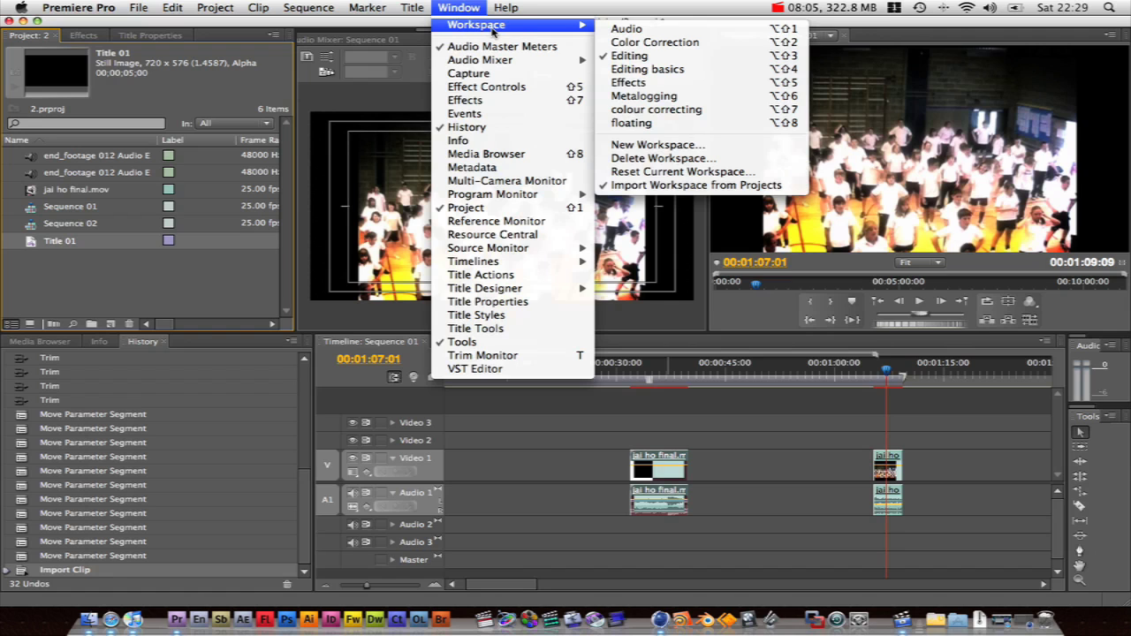
left_click(658, 172)
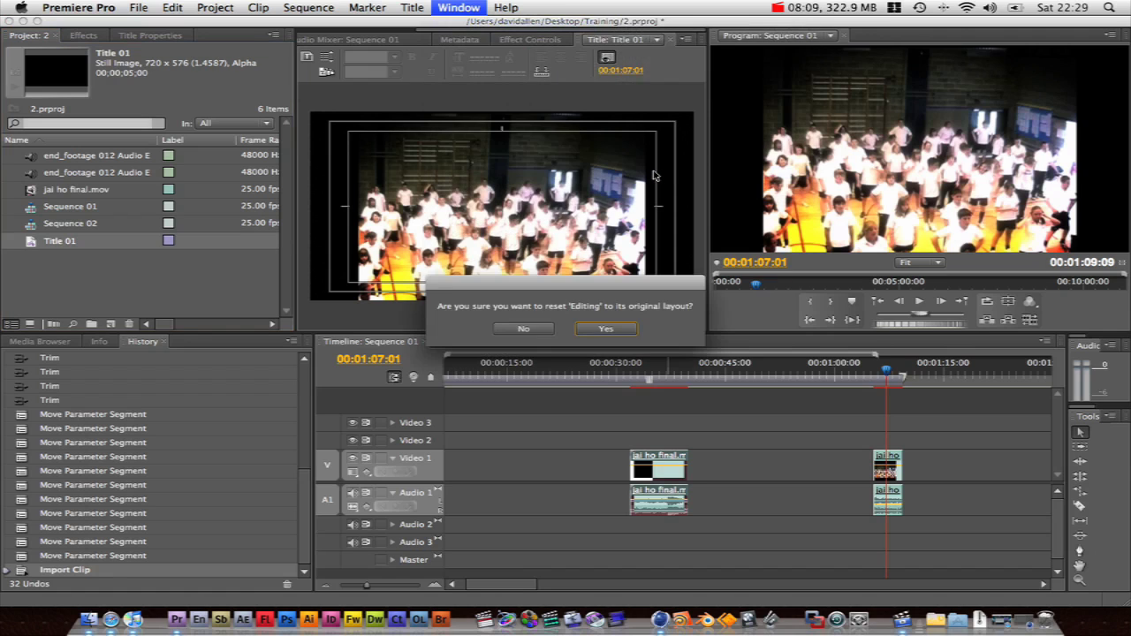
left_click(606, 329)
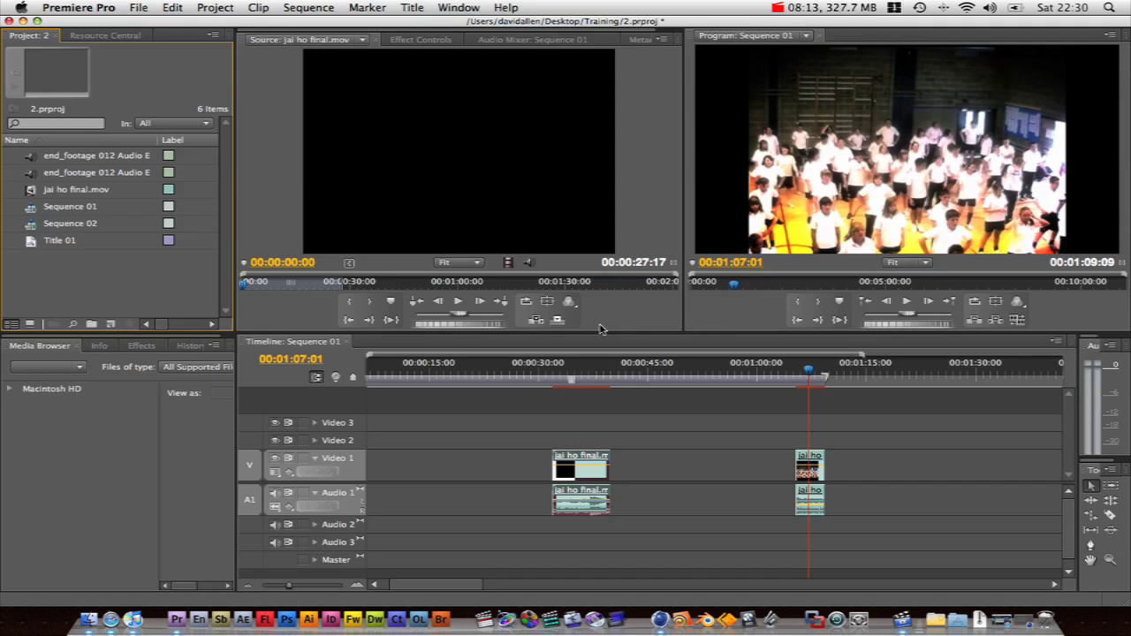
Open Title 01 in the Titler, draw a text box on the canvas, then undo it.
left_click(63, 242)
double_click(33, 244)
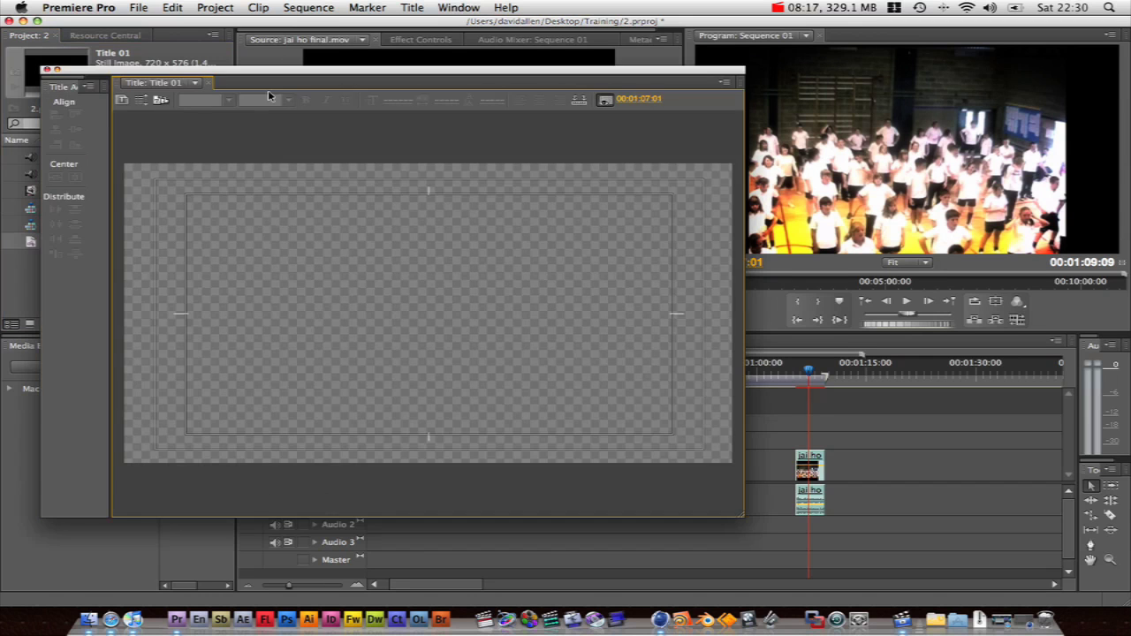
left_click_drag(318, 74, 422, 65)
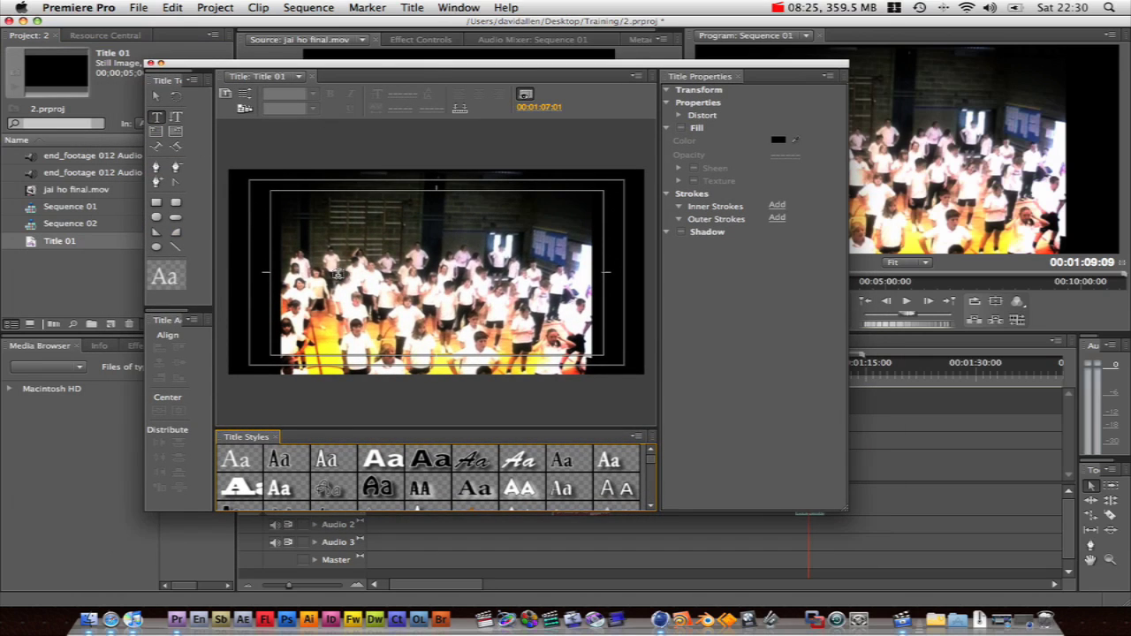
left_click_drag(316, 233, 582, 265)
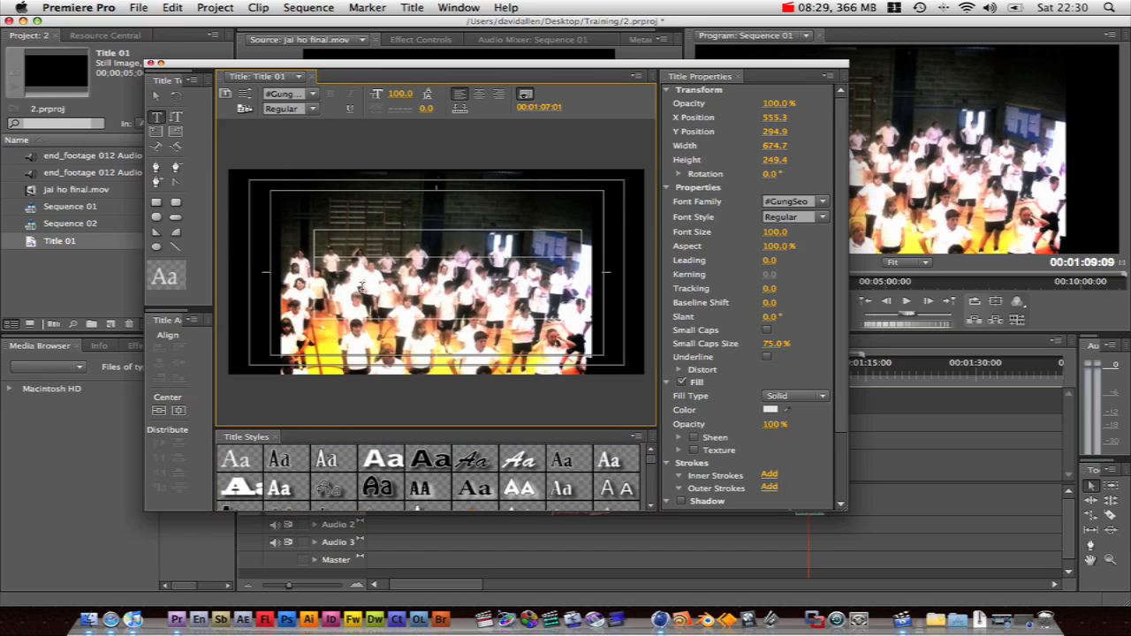
key("super+z")
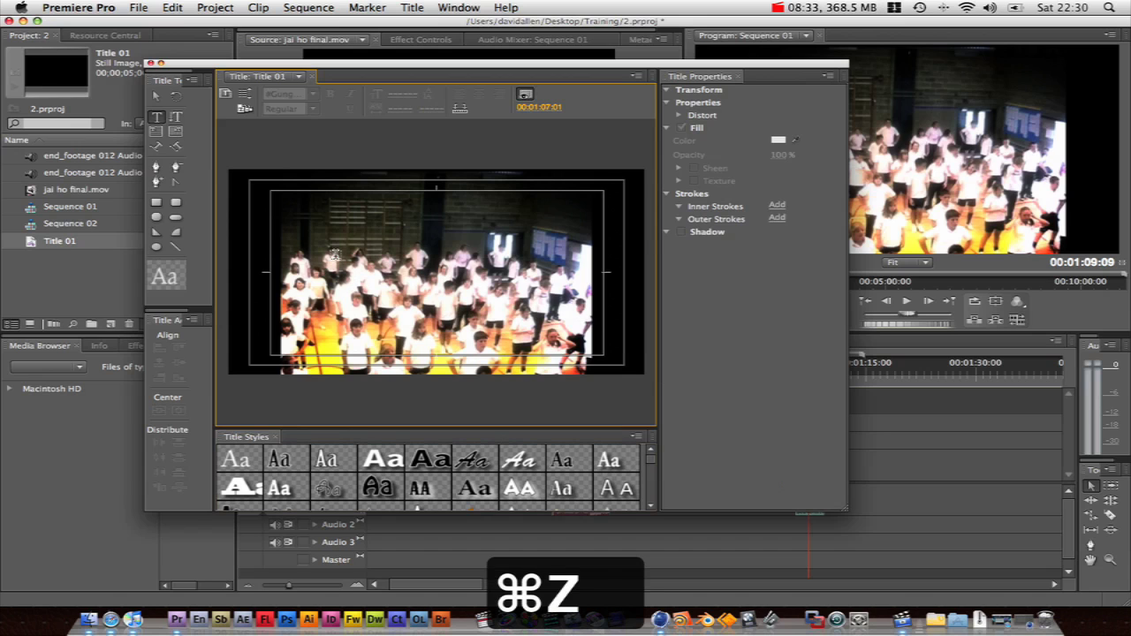
Type 'Title' on the title canvas, undo a stray black fill, and reselect the text.
left_click(335, 257)
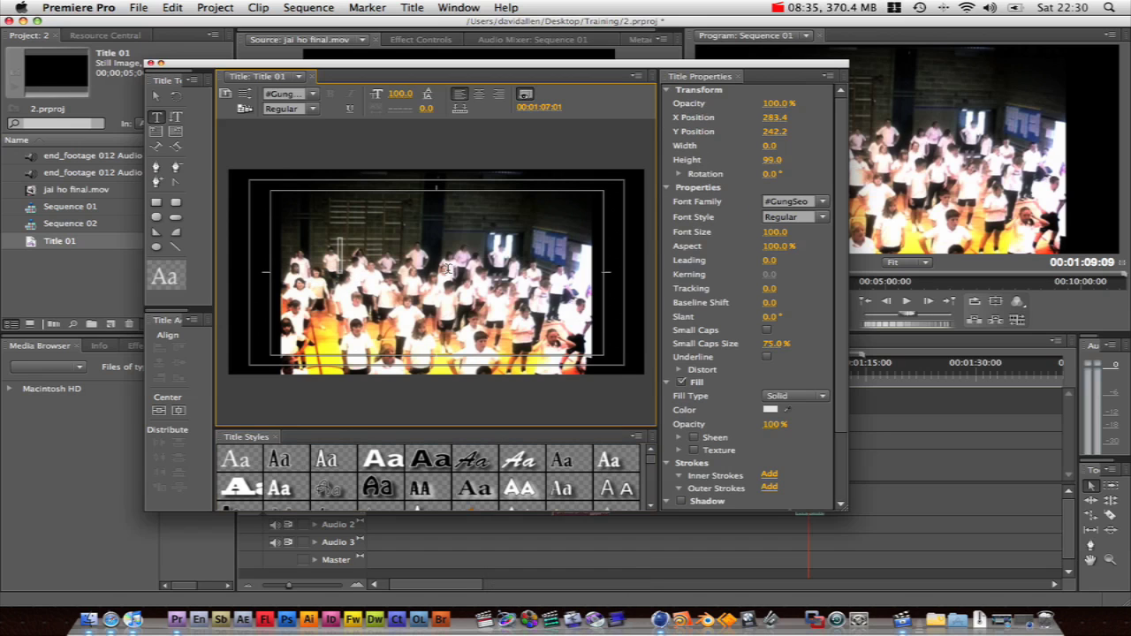
type("Title")
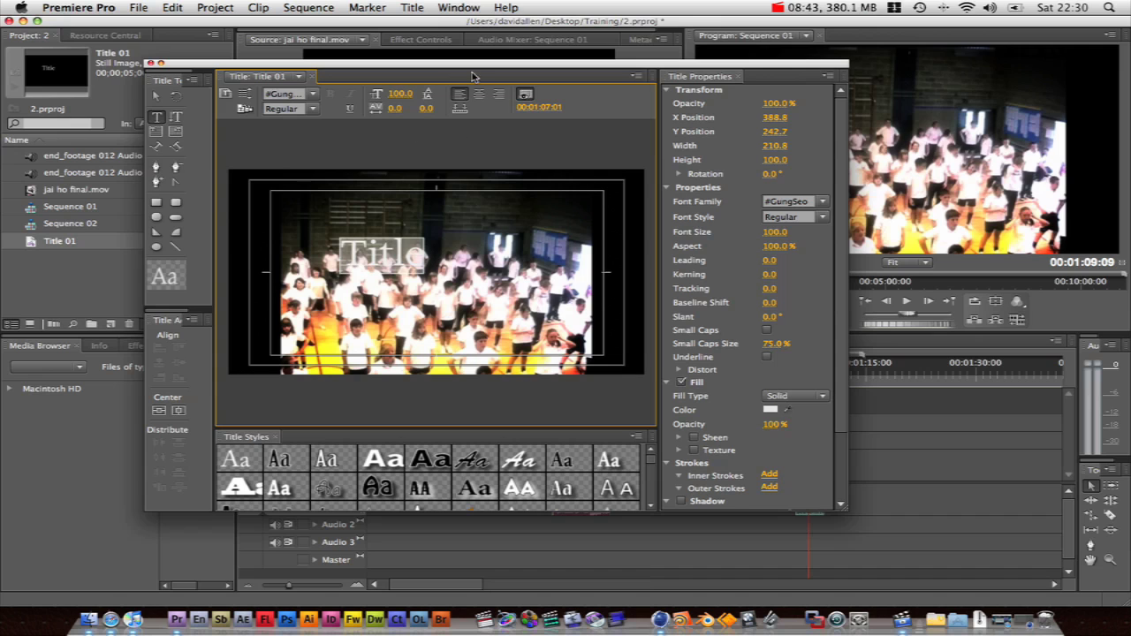
left_click(771, 410)
left_click_drag(499, 304, 351, 177)
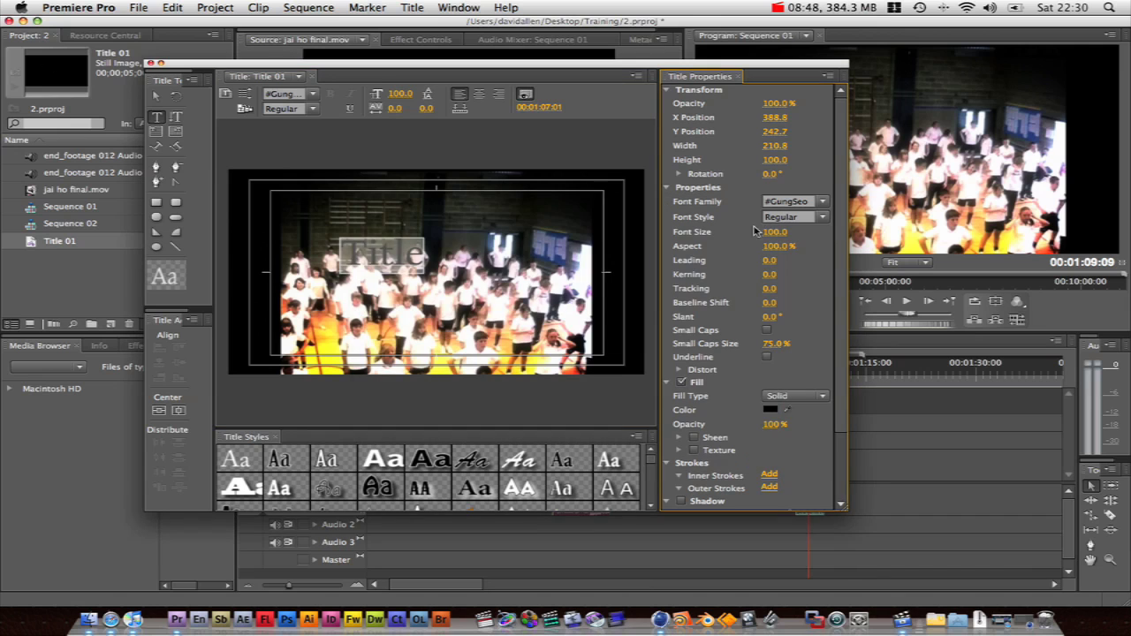
left_click(475, 236)
key("super+z")
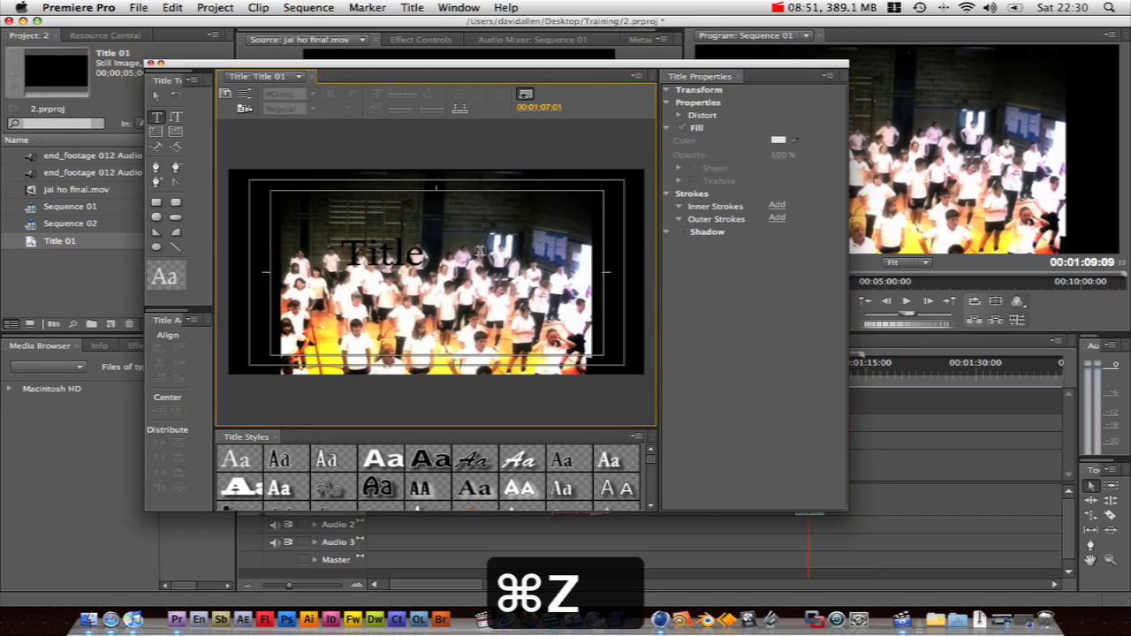
left_click(396, 270)
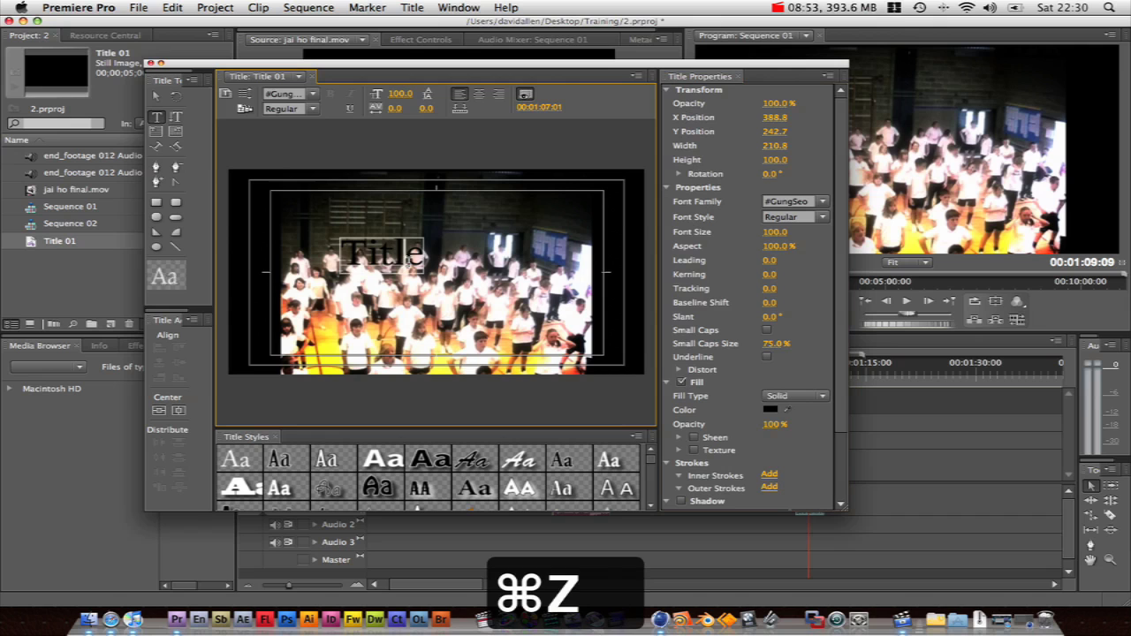
Make the text fill white and add a black outer stroke of size 30.
left_click(777, 412)
left_click_drag(402, 398, 400, 450)
key("Return")
scroll(730, 438, "down", 3)
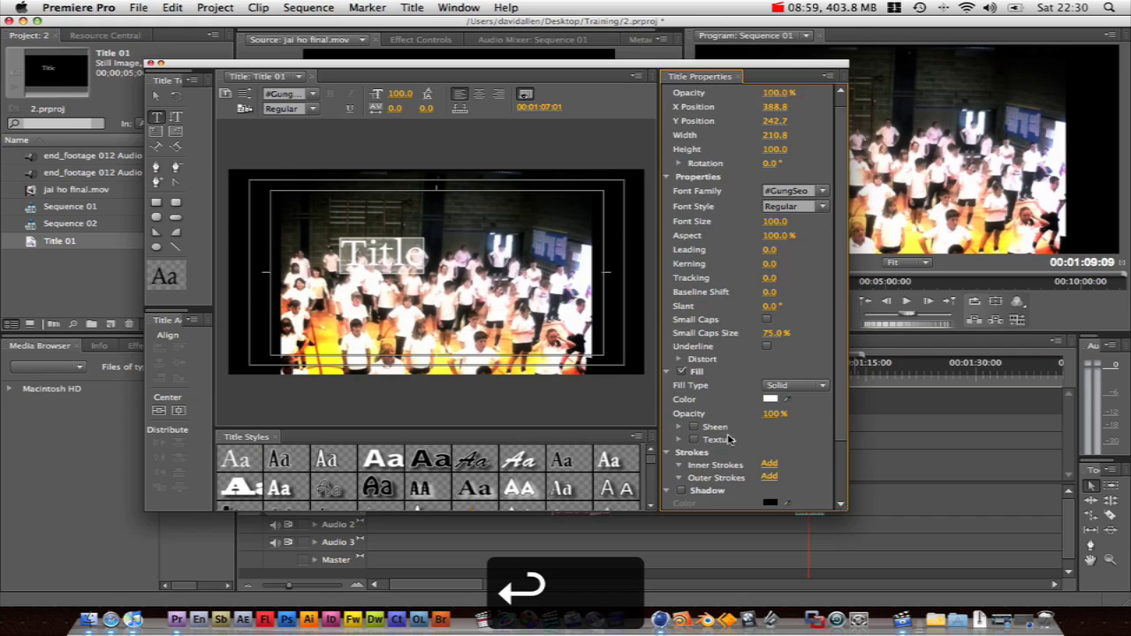
scroll(720, 433, "down", 1)
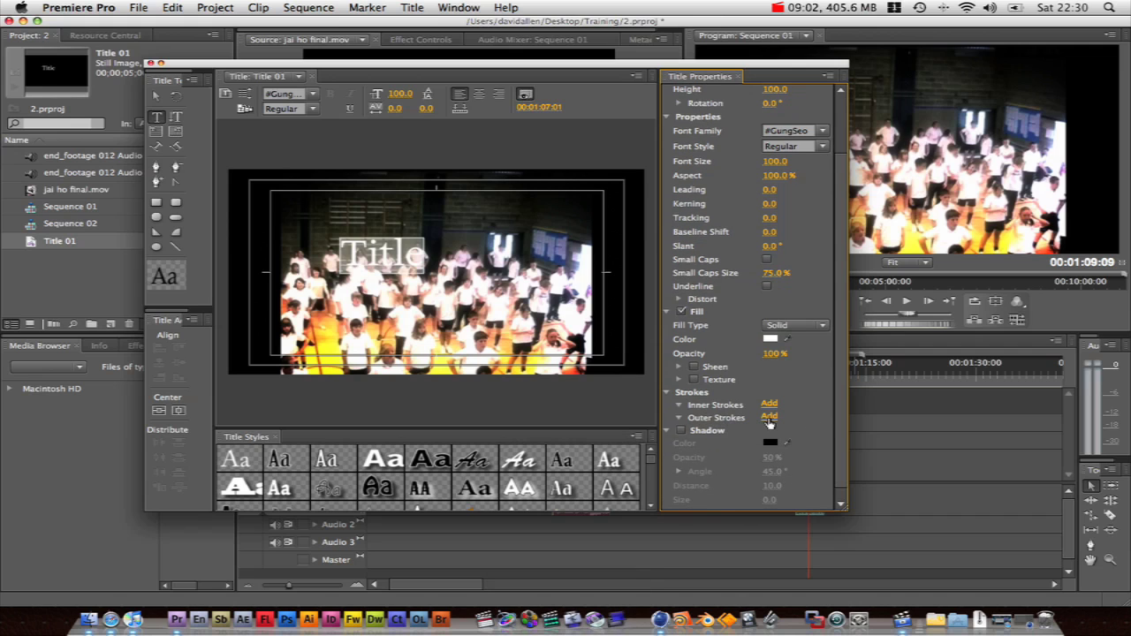
left_click(769, 417)
scroll(770, 442, "down", 2)
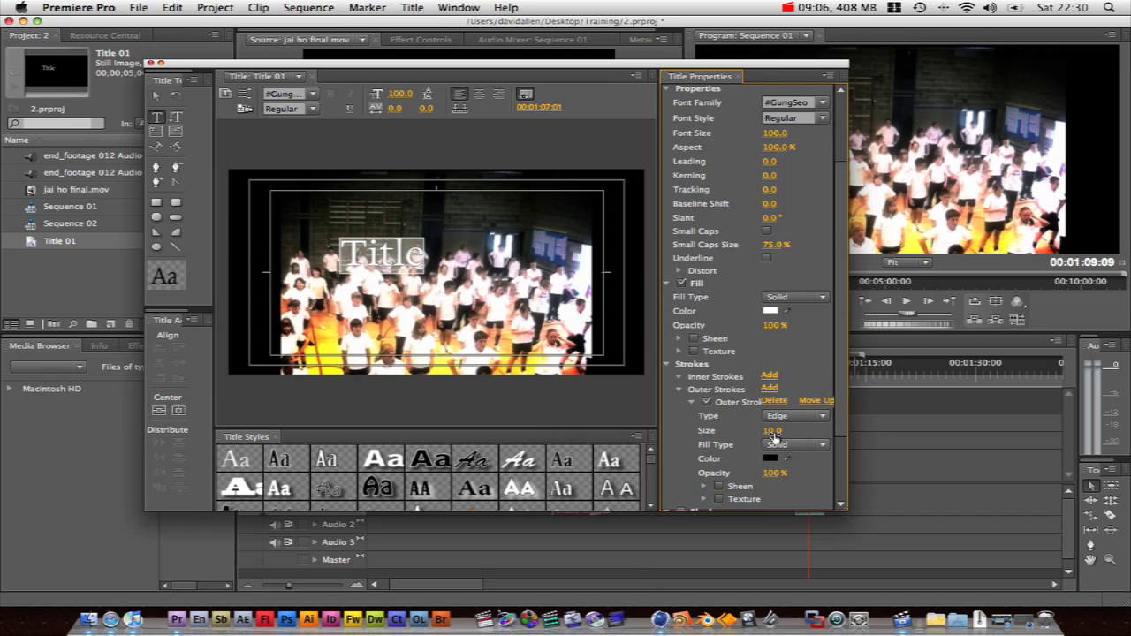
left_click_drag(771, 430, 777, 430)
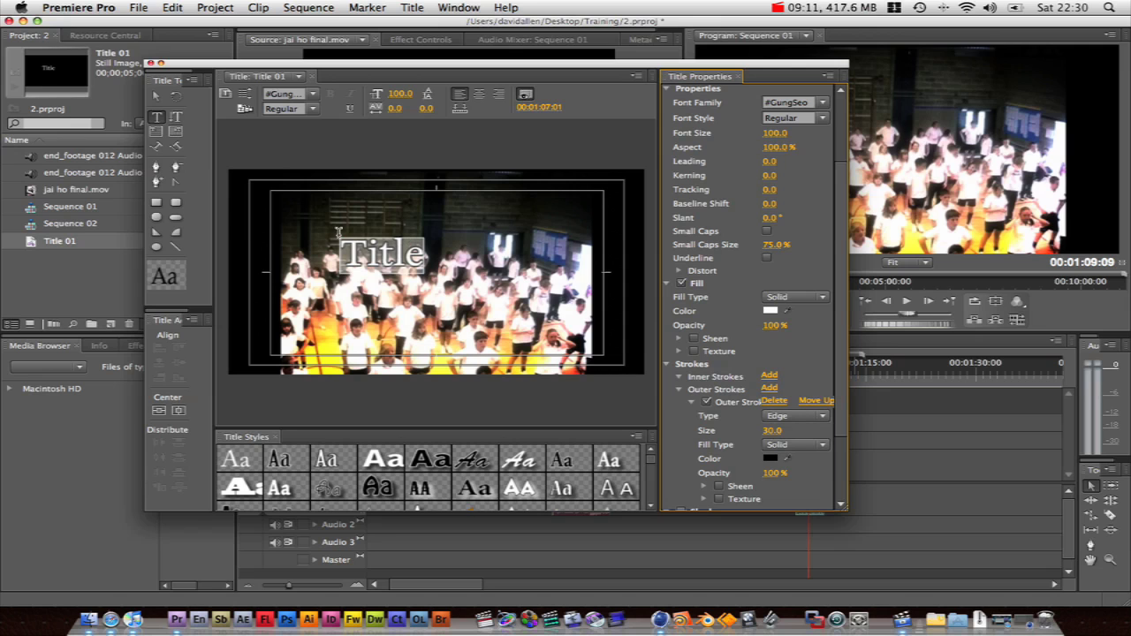
Select the 'Title' text object and centre it vertically and horizontally in the frame.
left_click(158, 99)
left_click(386, 264)
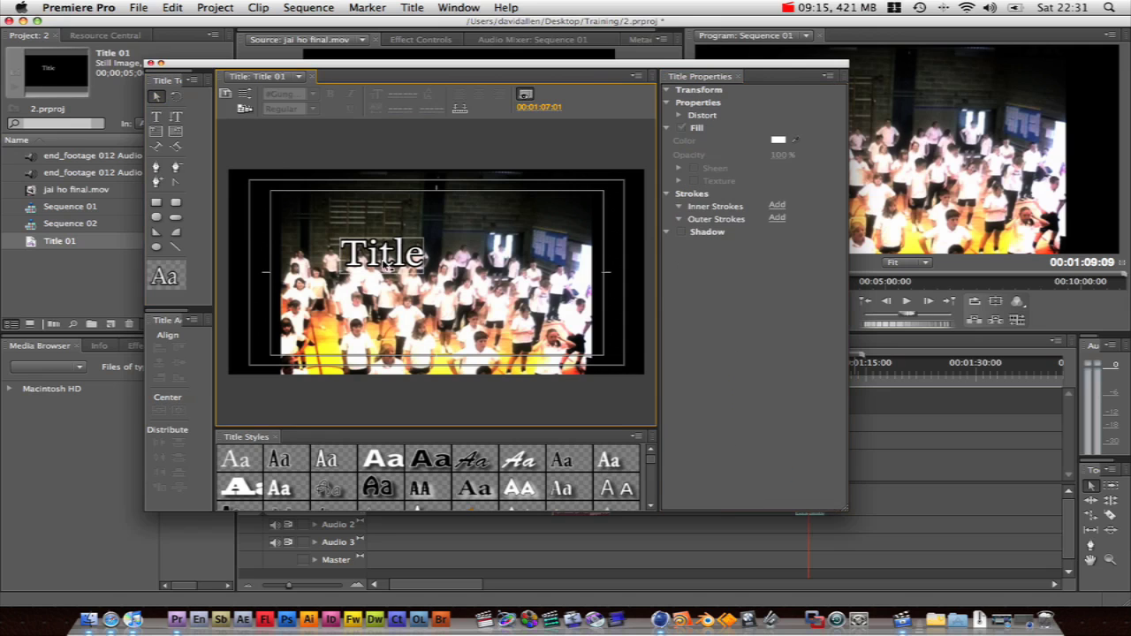
left_click(259, 344)
left_click(411, 256)
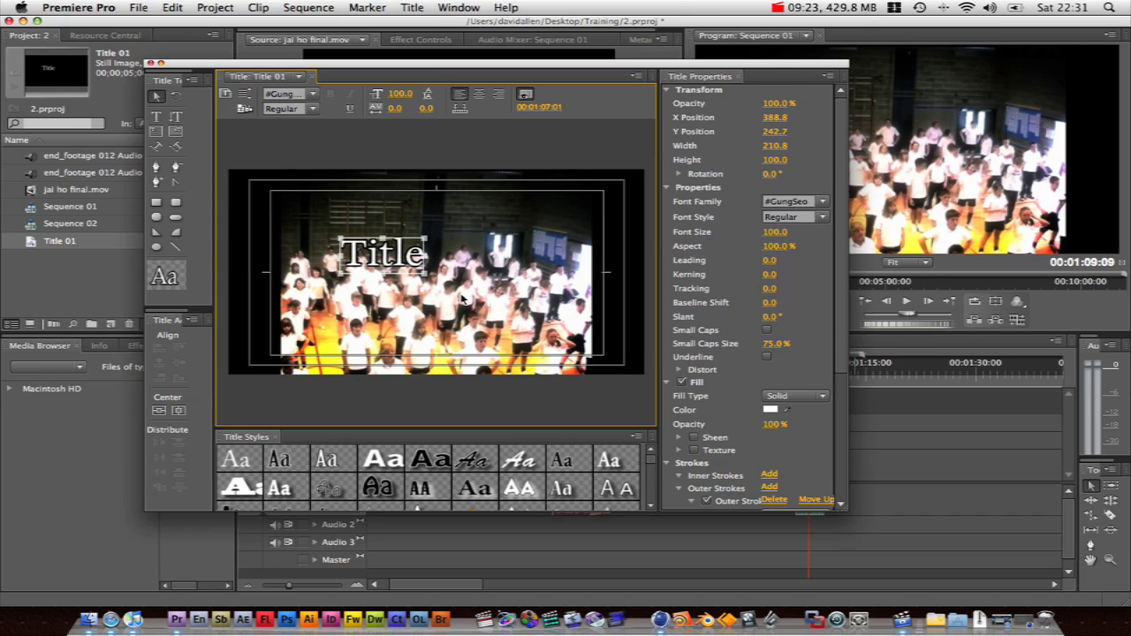
left_click(161, 411)
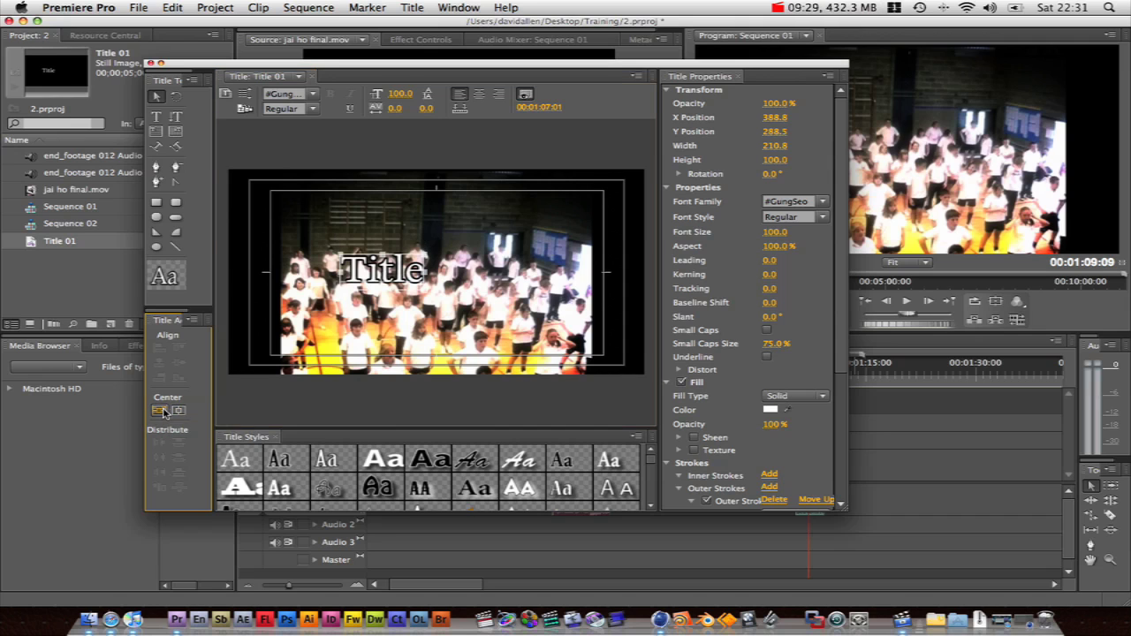
left_click(179, 411)
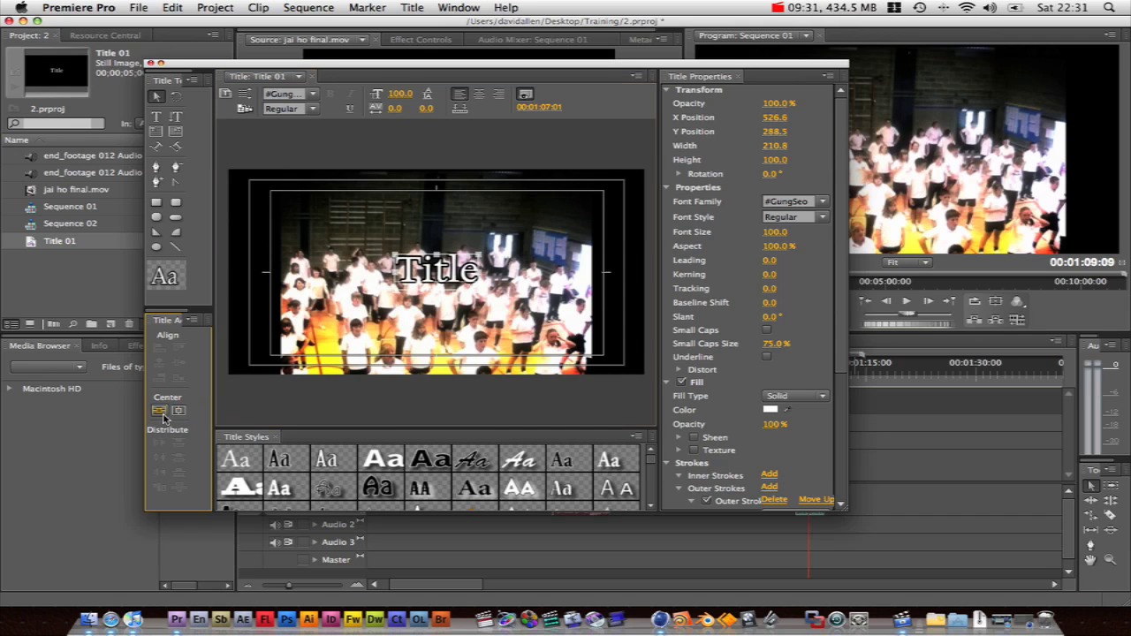
left_click(157, 116)
Draw a text box above 'Title', type 'title', and centre it horizontally.
left_click_drag(303, 224, 436, 315)
type("title")
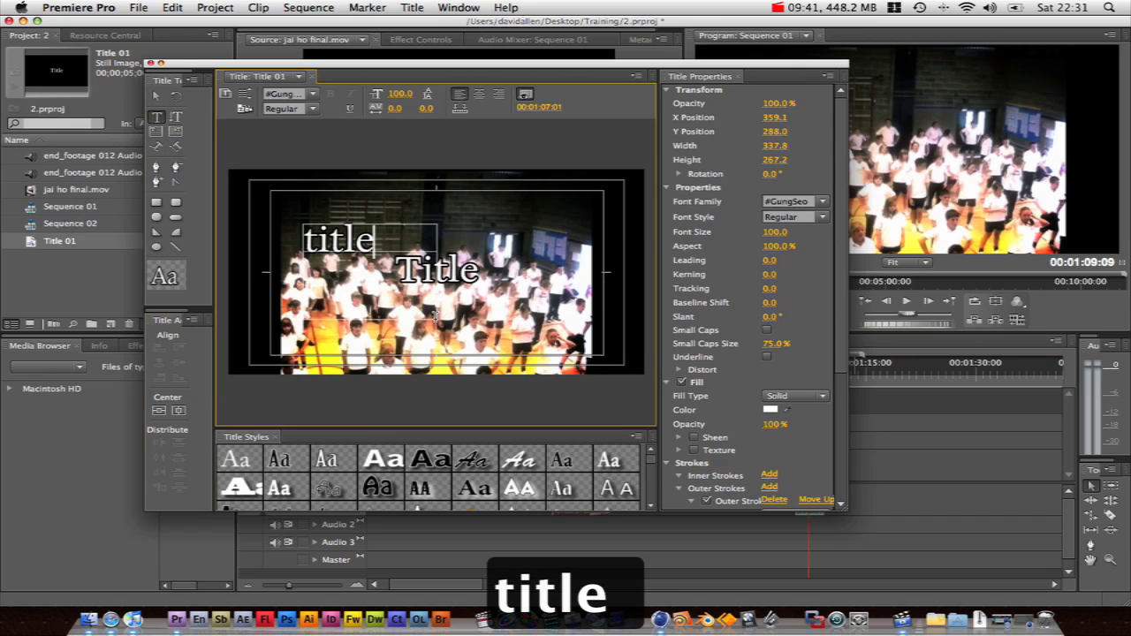
left_click(164, 411)
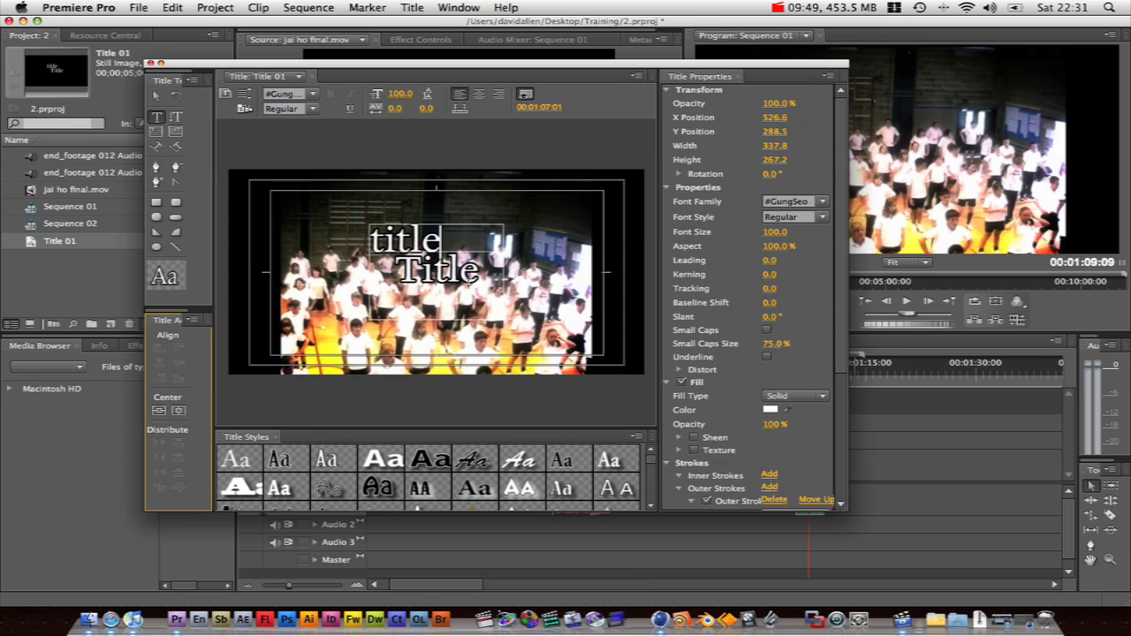
Add another 'title' word and centre it both vertically and horizontally over 'Title'.
left_click(305, 338)
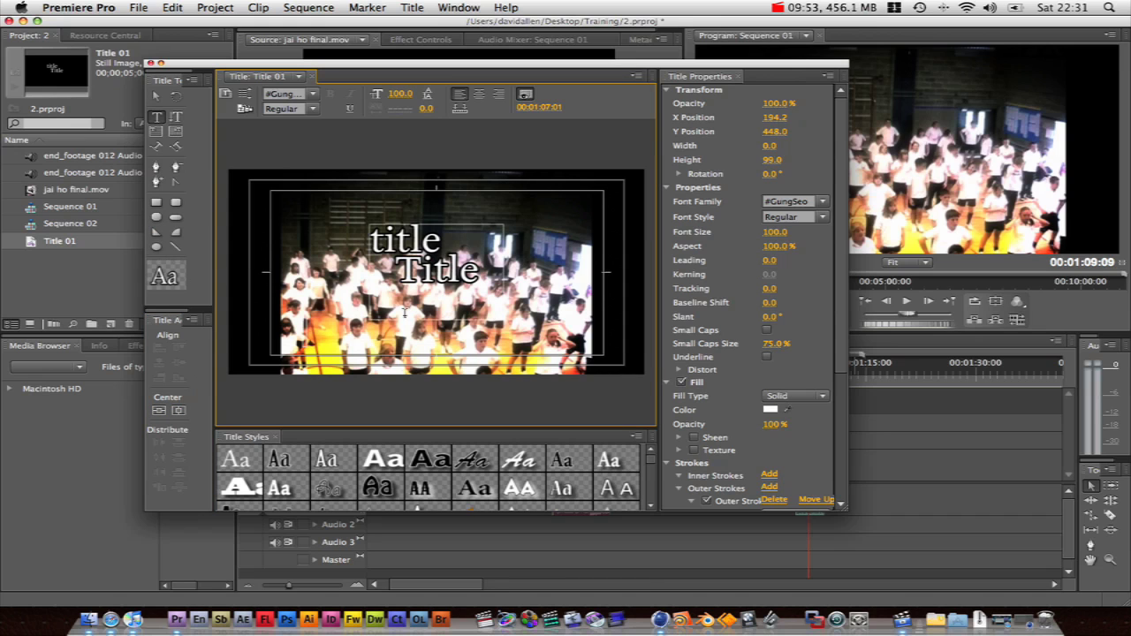
type("title")
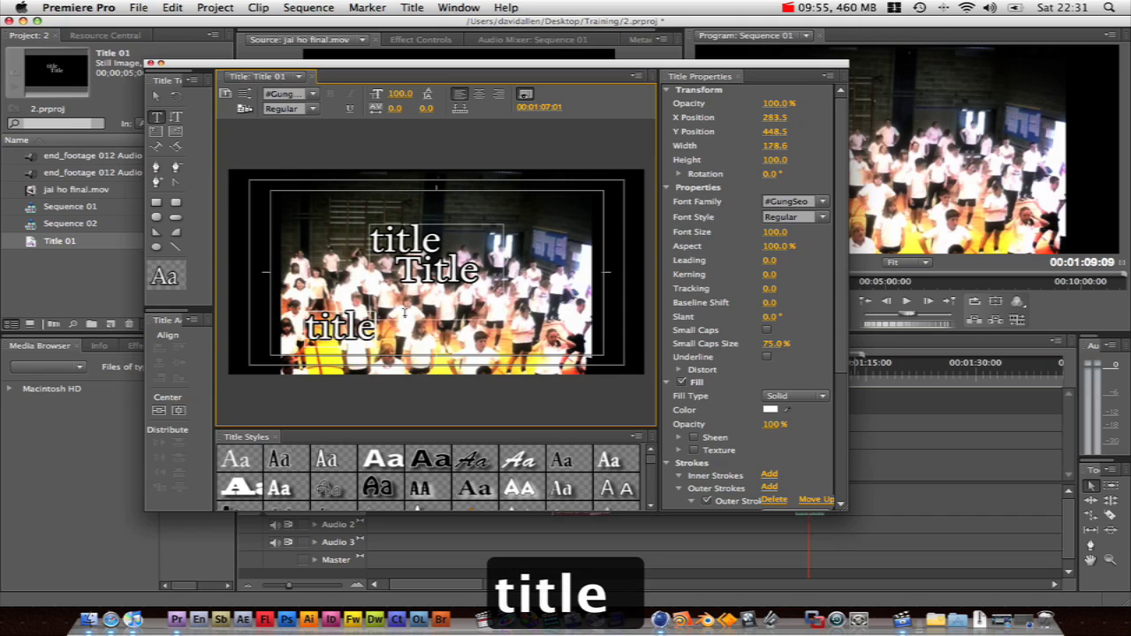
left_click(159, 410)
left_click(179, 409)
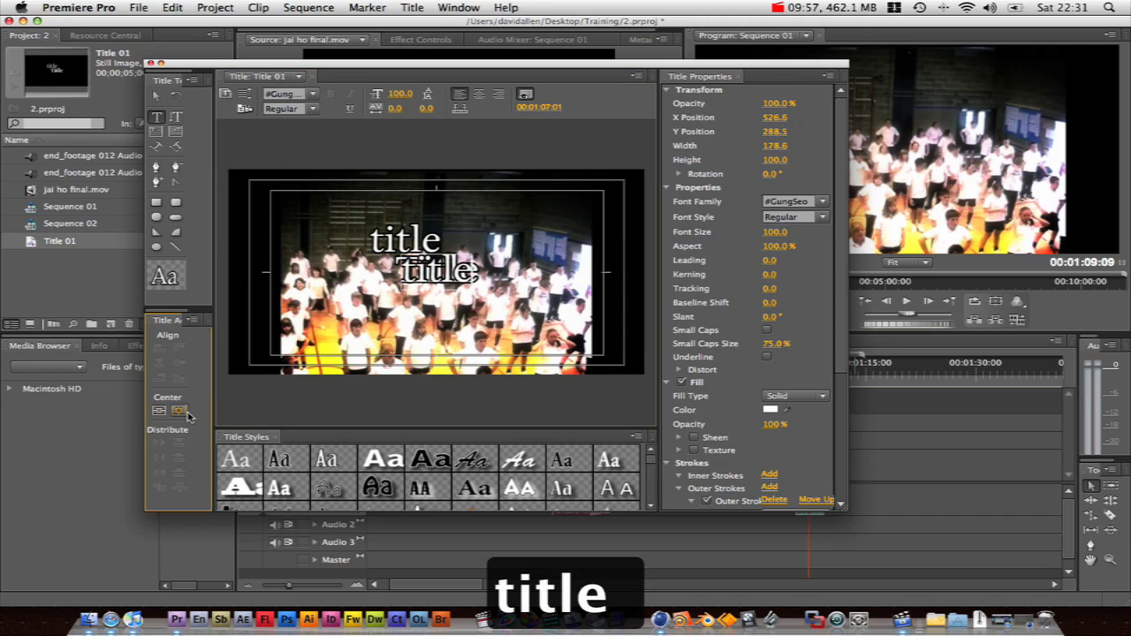